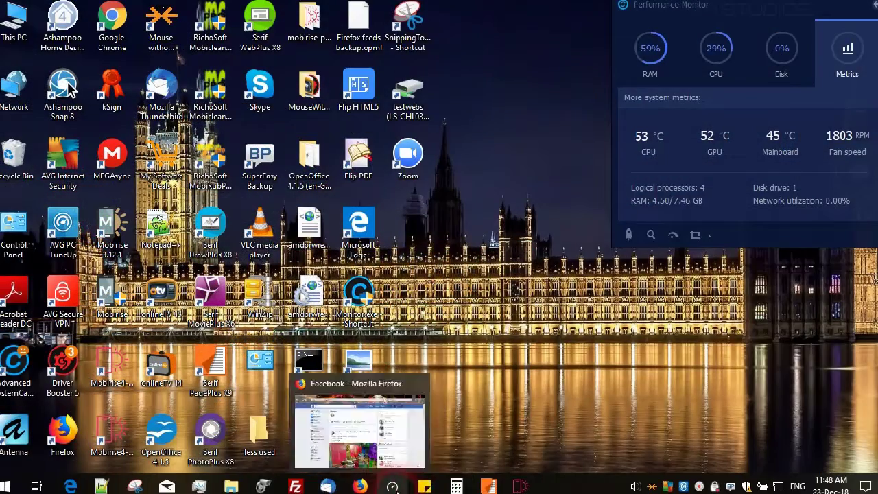
# Bring the Mobirise editor with the Cat Facts video header to the front.
pyautogui.moveTo(488, 485)
pyautogui.click(523, 485)
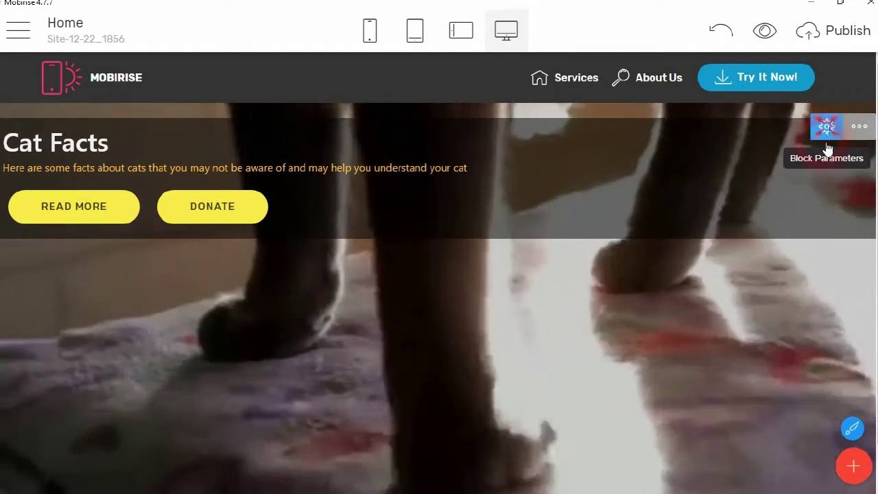
# Toggle the Cat Facts banner off and on, increase its top and bottom padding, and lower it.
pyautogui.click(826, 126)
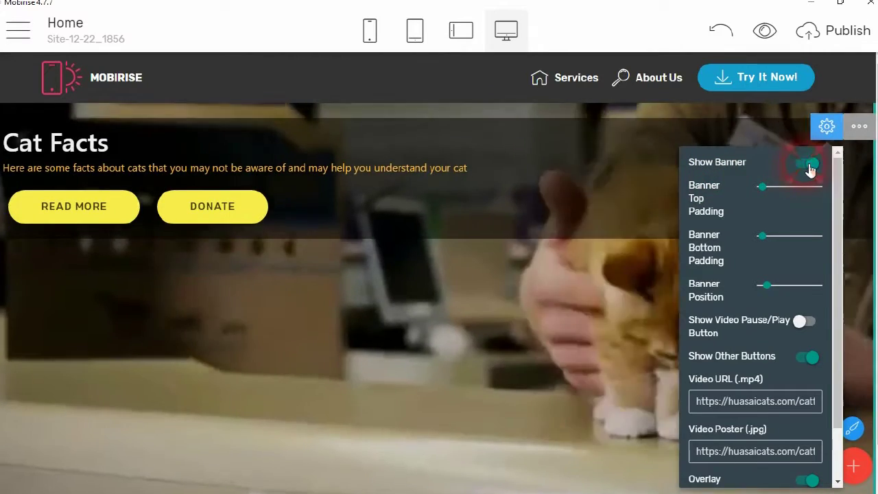
pyautogui.click(810, 165)
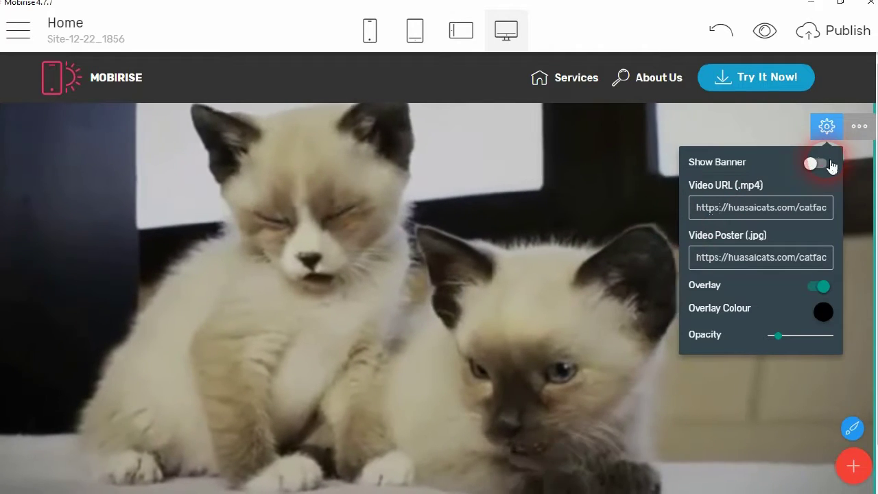
pyautogui.click(830, 164)
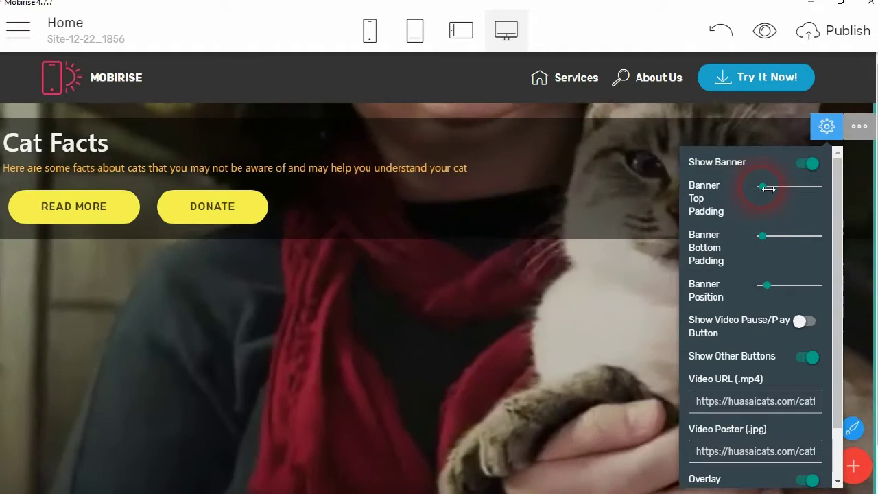
pyautogui.click(763, 186)
pyautogui.moveTo(781, 186); pyautogui.dragTo(778, 187)
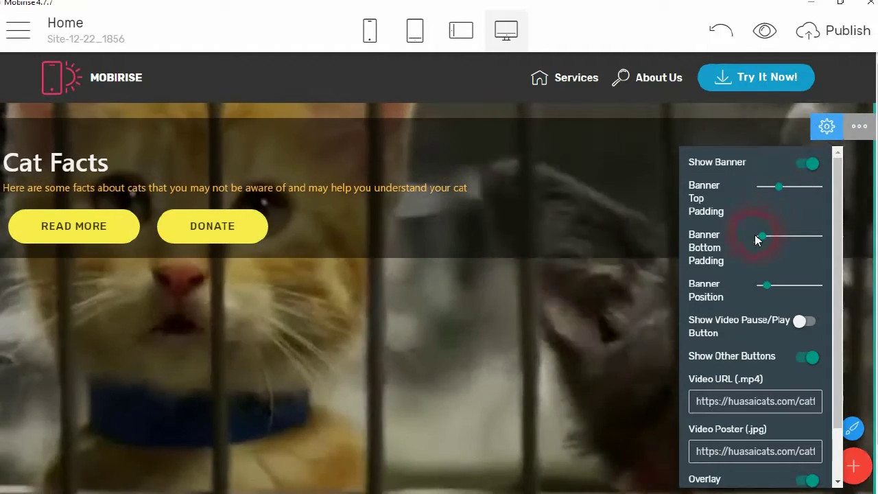
pyautogui.click(762, 237)
pyautogui.moveTo(762, 241); pyautogui.dragTo(782, 237)
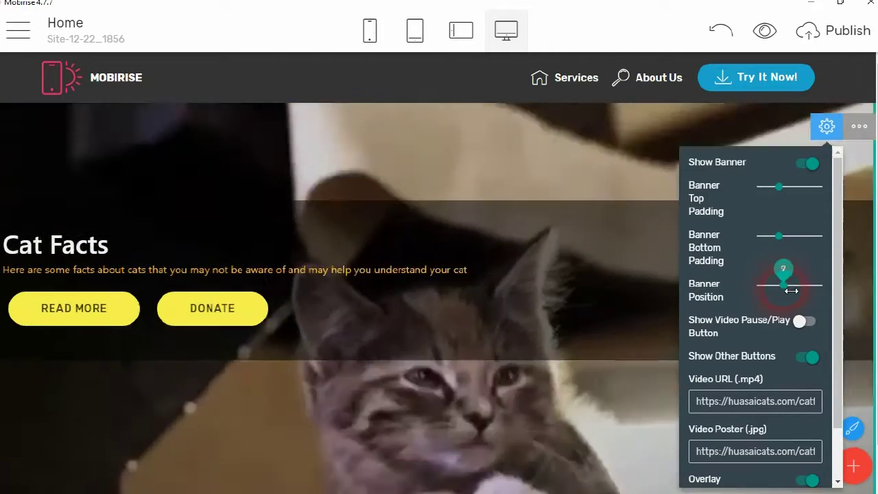
pyautogui.moveTo(792, 291); pyautogui.dragTo(777, 303)
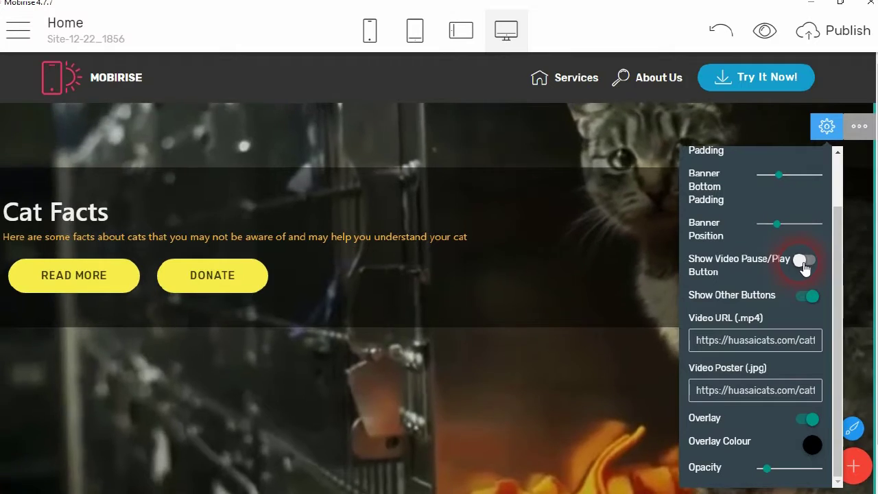
# Try a pink Pause Video button on the header, then switch it off again.
pyautogui.click(804, 261)
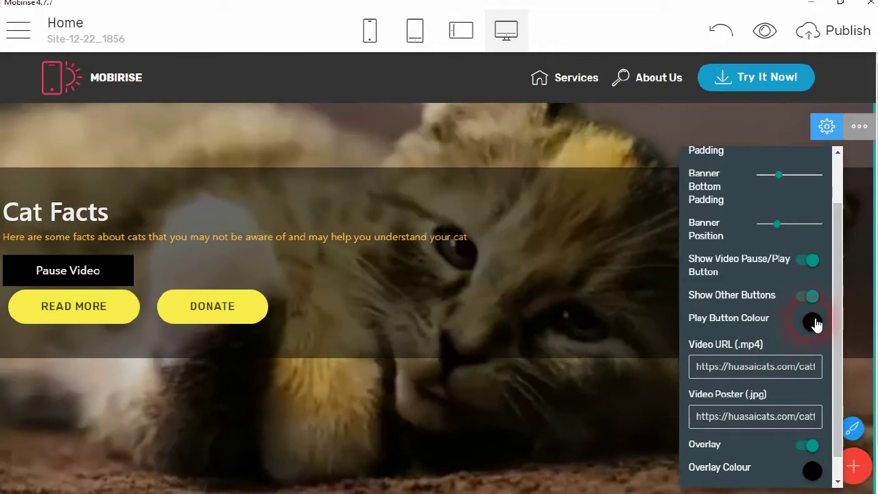
pyautogui.click(812, 322)
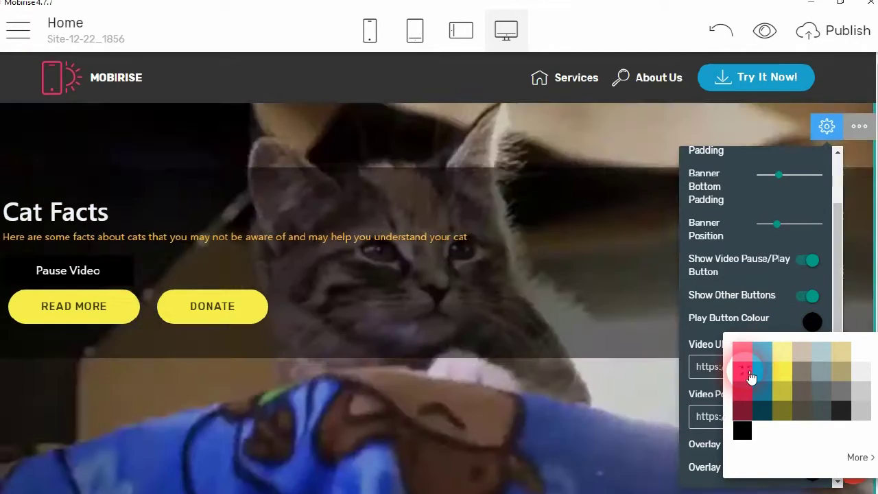
pyautogui.click(750, 377)
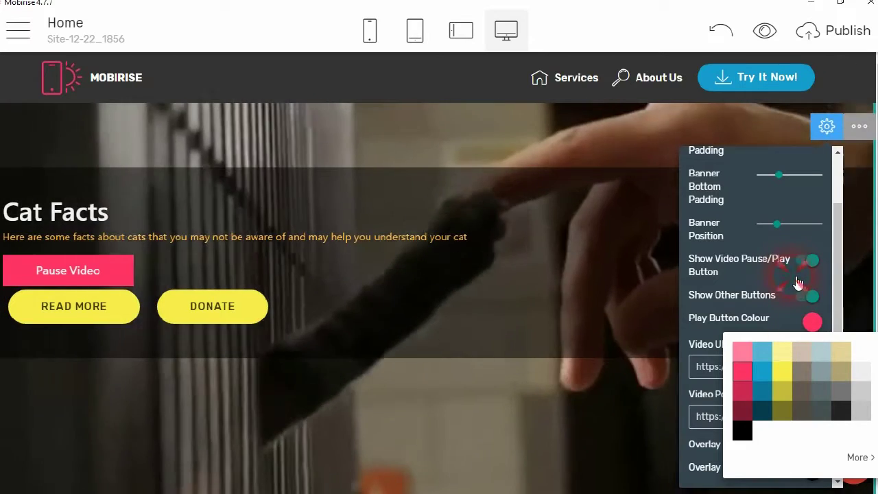
pyautogui.click(799, 275)
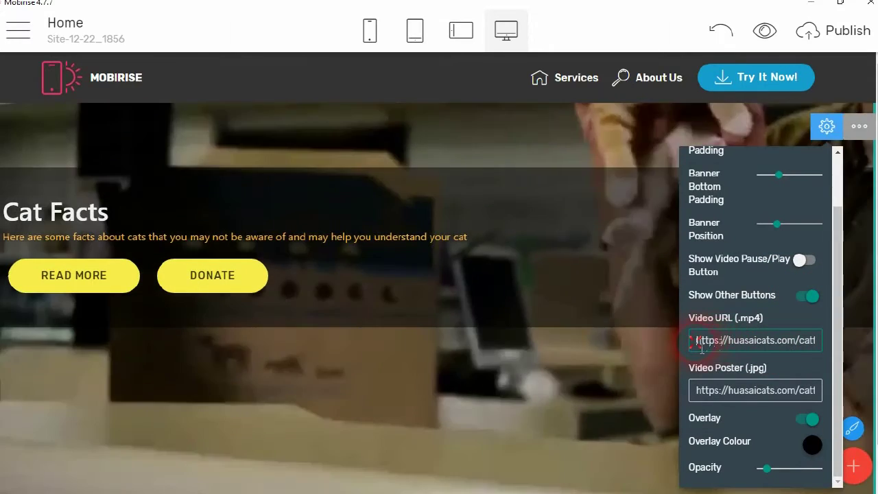
# Set the header video to kittieshomenoaudio5.mp4 and select the video poster address.
pyautogui.moveTo(720, 339); pyautogui.dragTo(818, 347)
pyautogui.hotkey('ctrl', 'v')
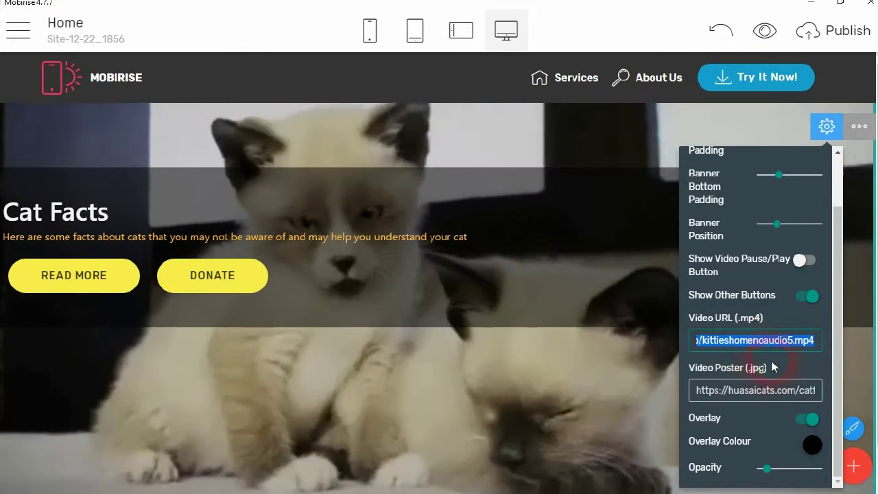
pyautogui.click(743, 382)
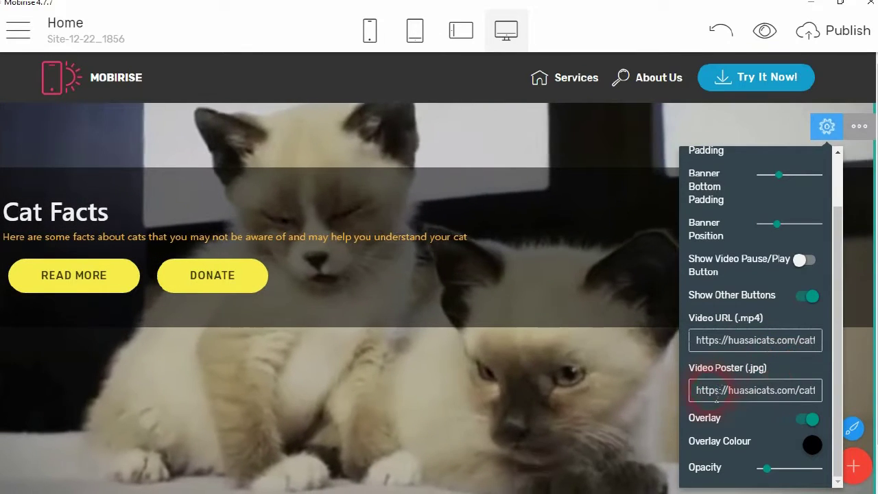
pyautogui.moveTo(697, 390); pyautogui.dragTo(784, 398)
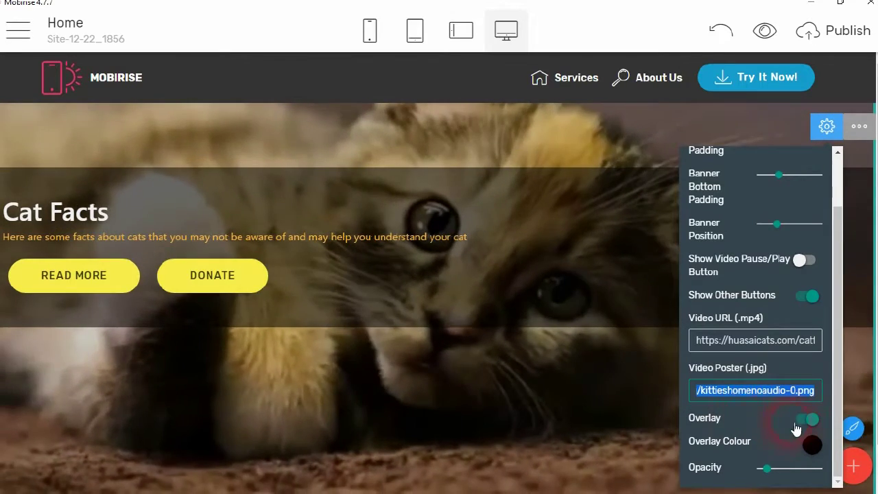
# Toggle the video overlay off and back on, and raise its opacity to 0.6.
pyautogui.click(807, 420)
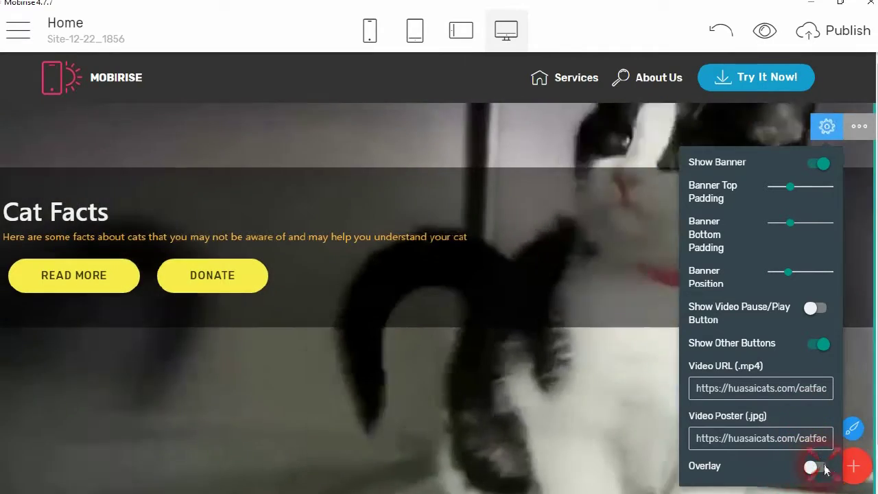
pyautogui.click(812, 466)
pyautogui.scroll(-1, 768, 410)
pyautogui.click(773, 469)
pyautogui.moveTo(774, 469)
pyautogui.mouseDown()
pyautogui.moveTo(828, 473)
pyautogui.moveTo(763, 461)
pyautogui.mouseUp()
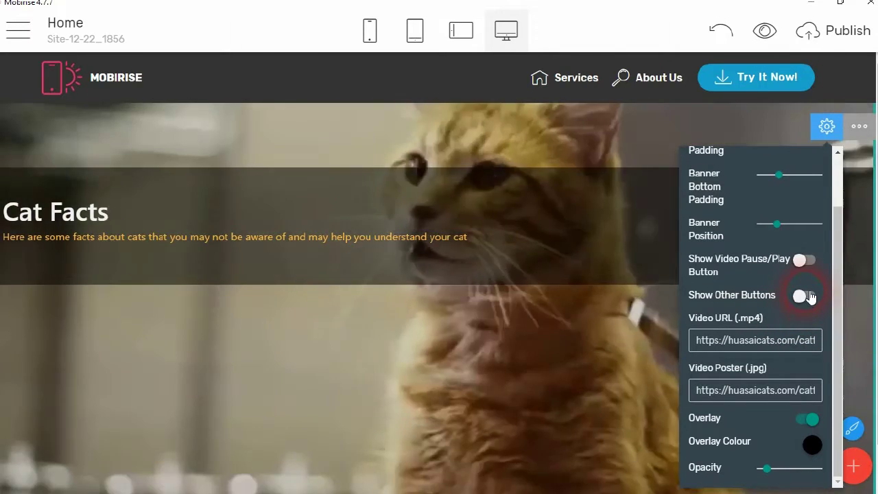
# Show the READ MORE and DONATE buttons again and inspect their toolbars and link settings without changes.
pyautogui.click(810, 296)
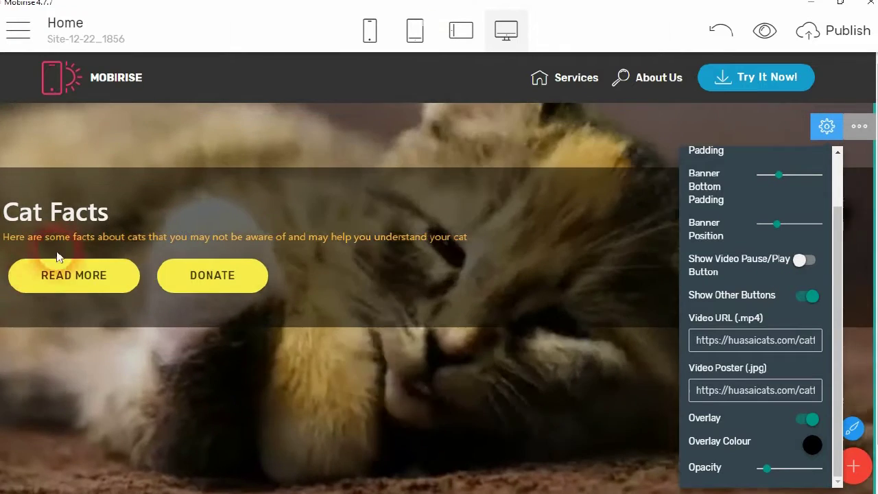
pyautogui.click(74, 274)
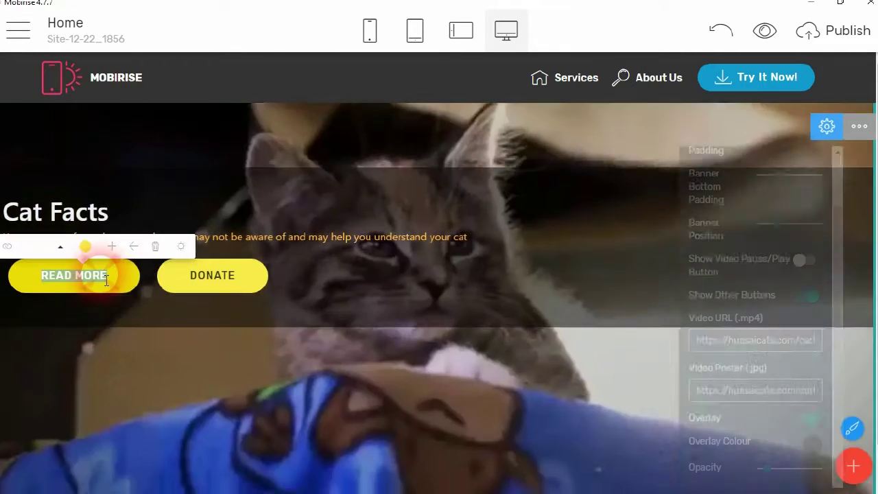
pyautogui.click(84, 247)
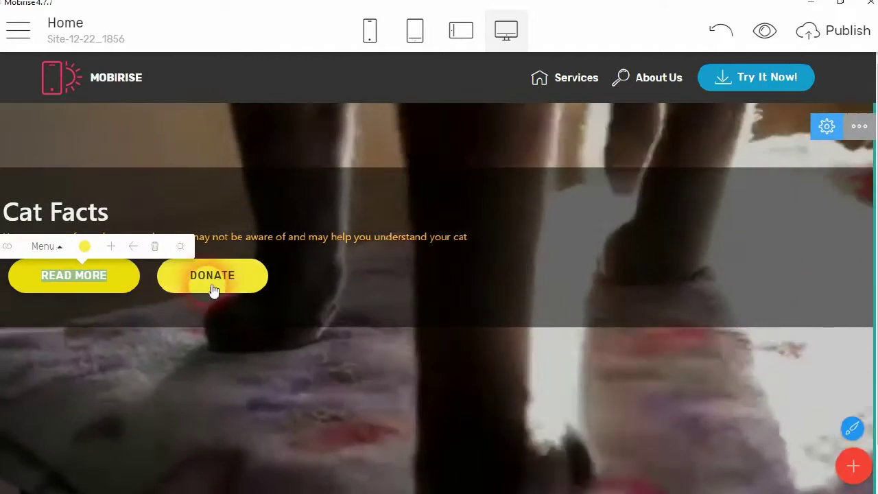
pyautogui.click(209, 288)
pyautogui.click(131, 248)
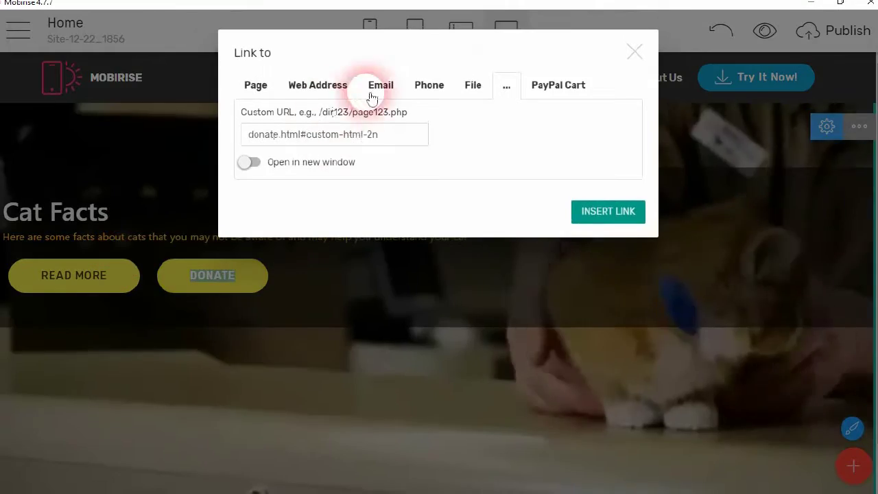
pyautogui.click(535, 219)
pyautogui.click(634, 51)
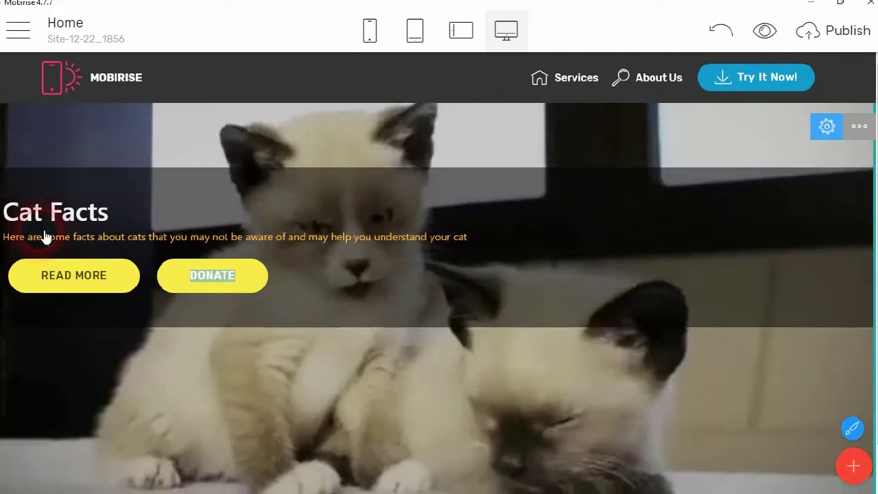
# Select the whole Cat Facts heading text, then deselect it.
pyautogui.click(49, 213)
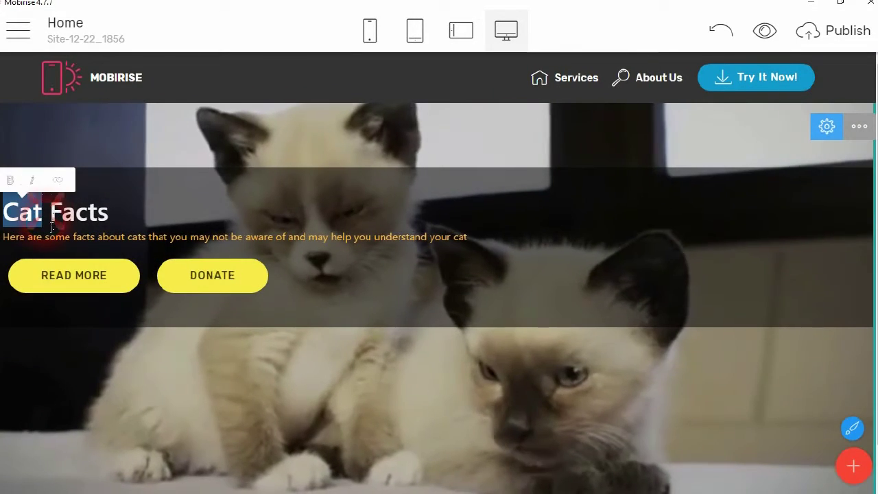
pyautogui.click(88, 210)
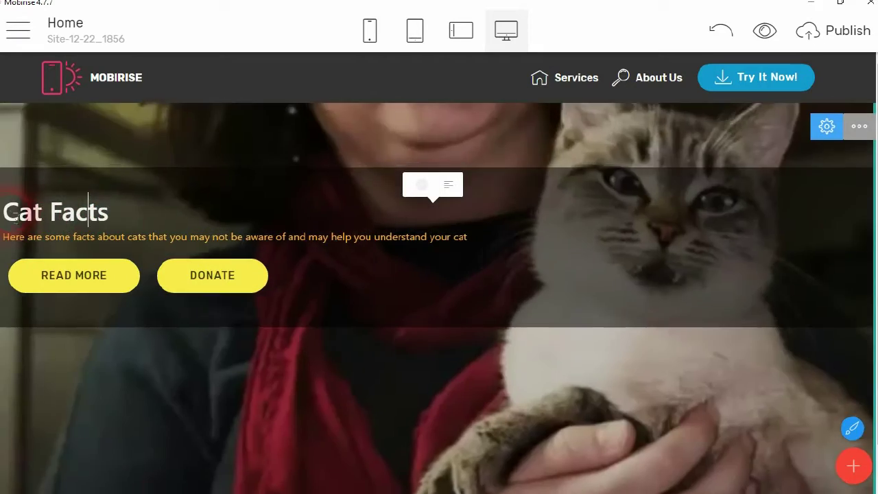
pyautogui.moveTo(3, 214); pyautogui.dragTo(110, 211)
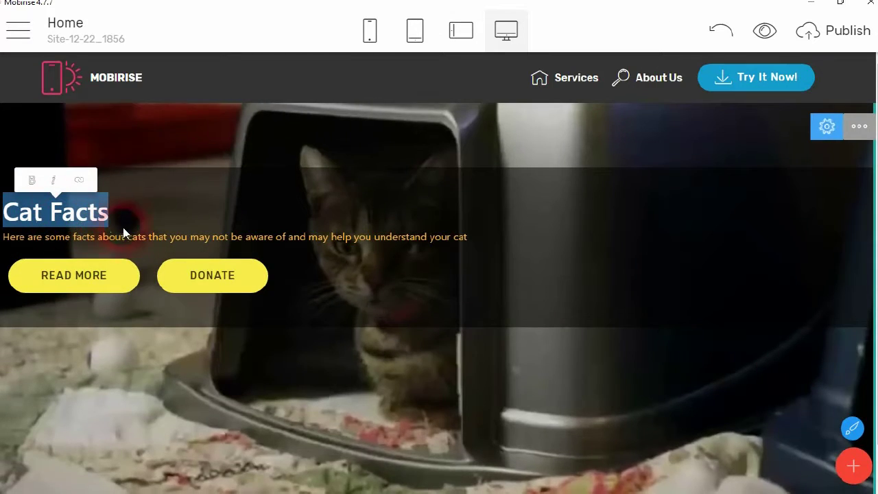
pyautogui.click(138, 226)
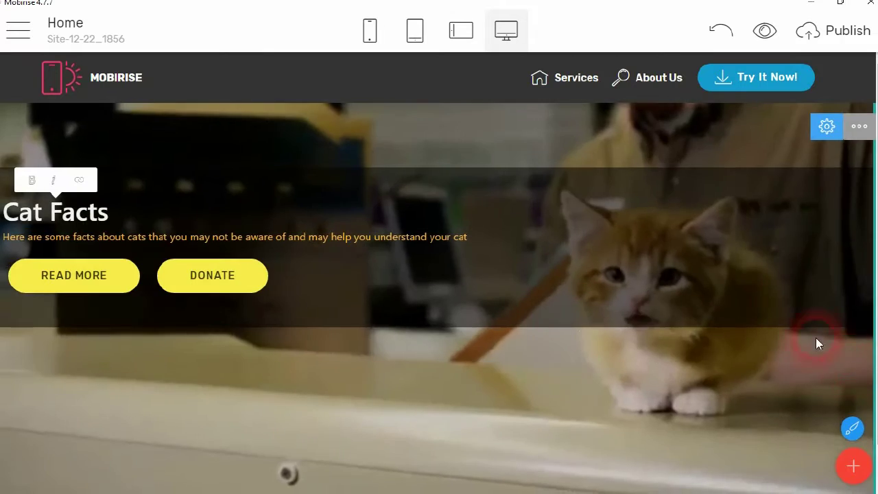
pyautogui.scroll(-1, 549, 312)
pyautogui.scroll(1, 506, 301)
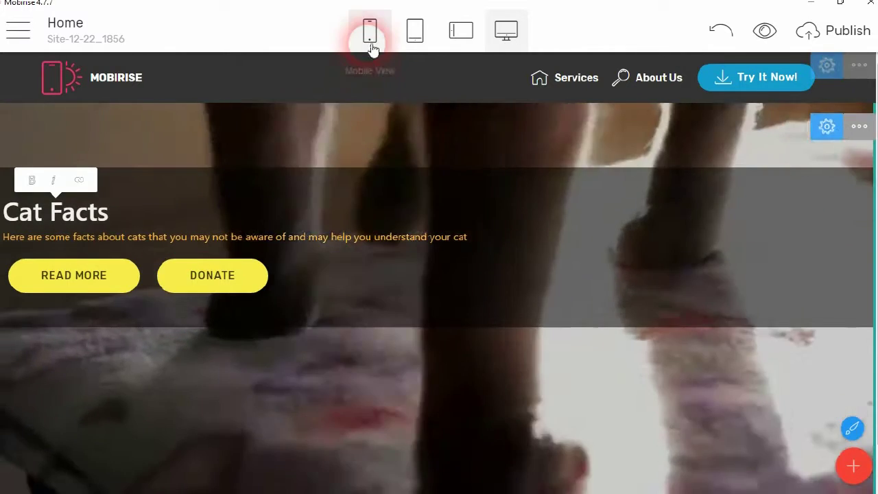
pyautogui.click(371, 47)
pyautogui.click(417, 206)
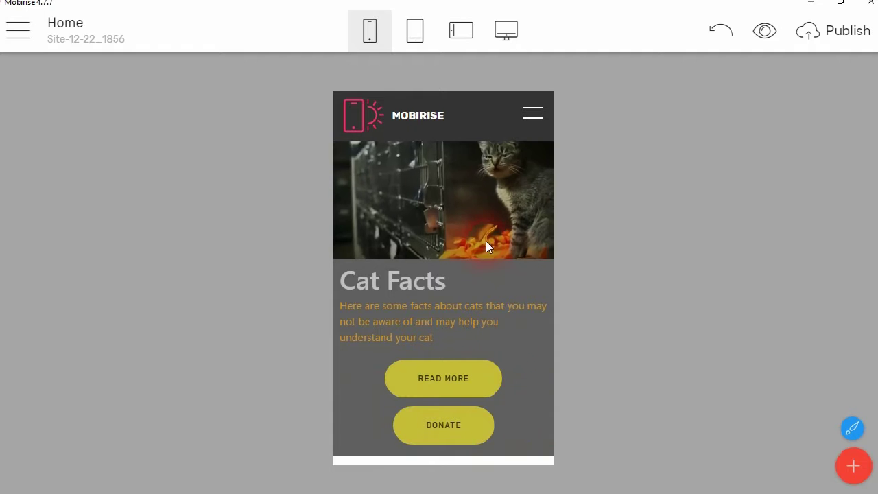
pyautogui.click(434, 218)
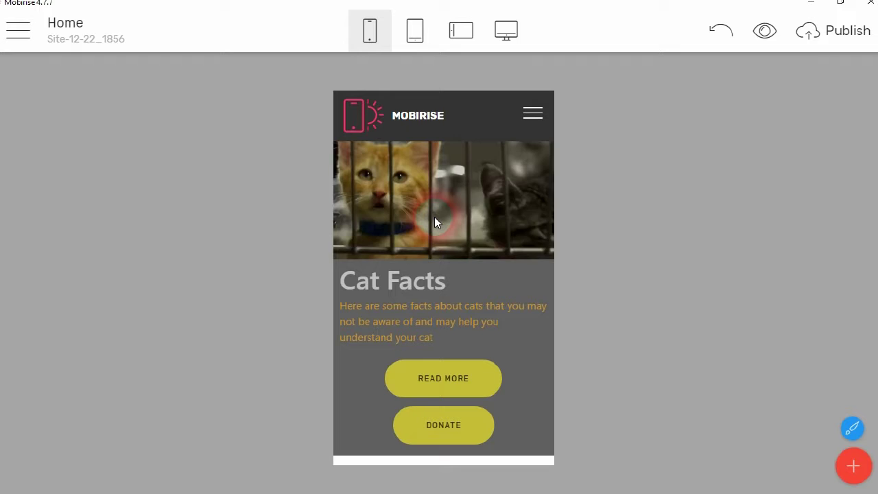
pyautogui.click(444, 201)
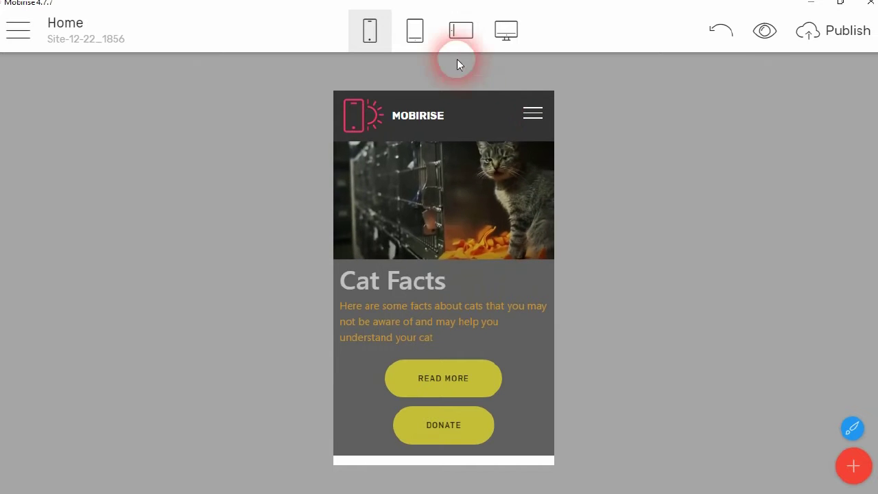
pyautogui.click(519, 37)
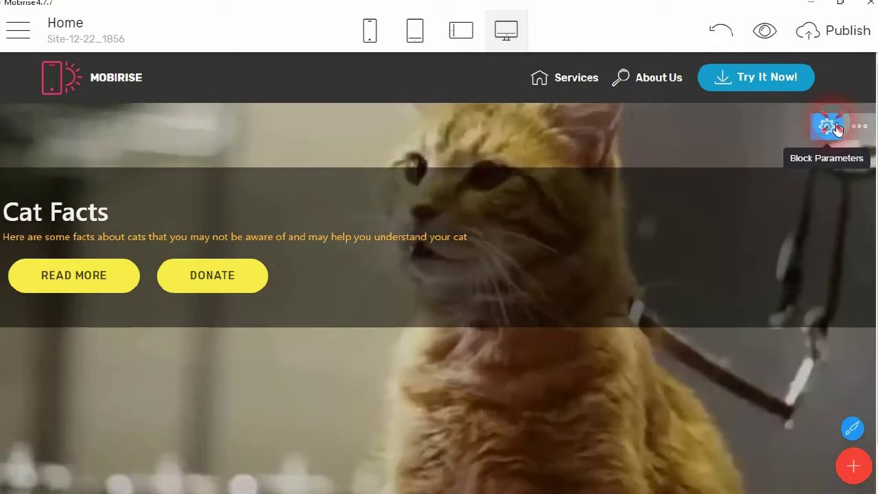
# Turn on the header's Show Video Pause/Play Button and preview the page in the browser.
pyautogui.click(826, 125)
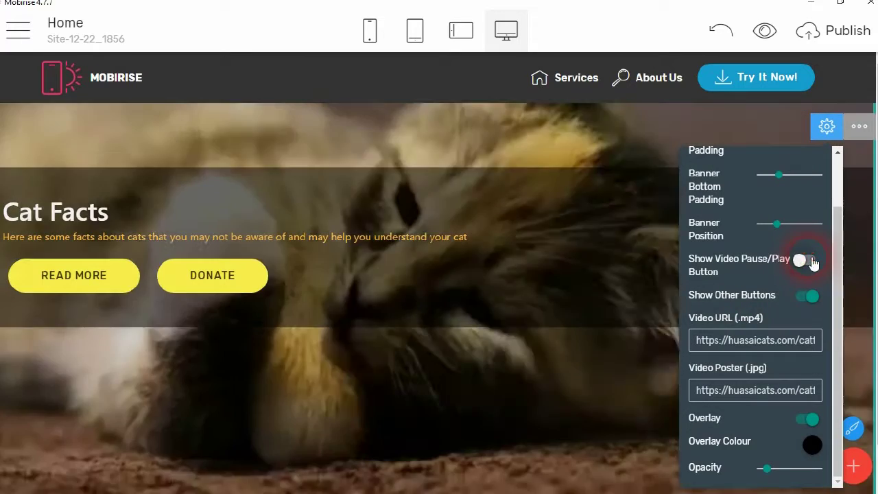
pyautogui.click(809, 260)
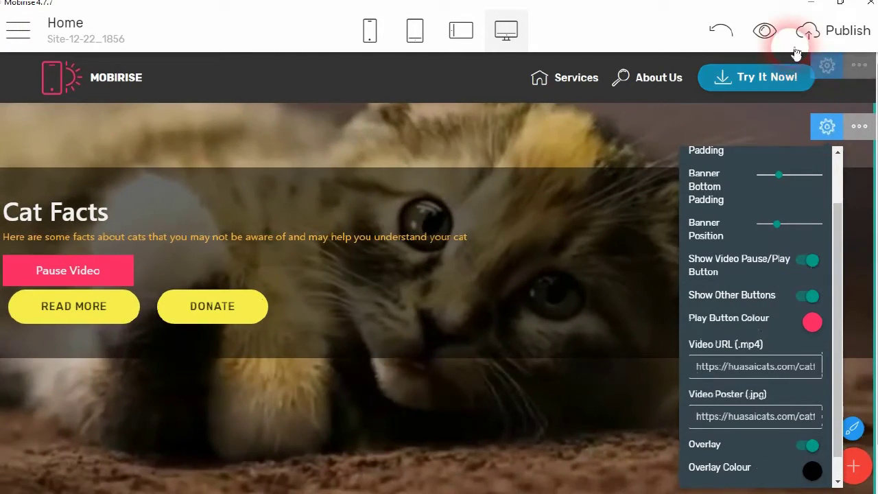
pyautogui.click(765, 31)
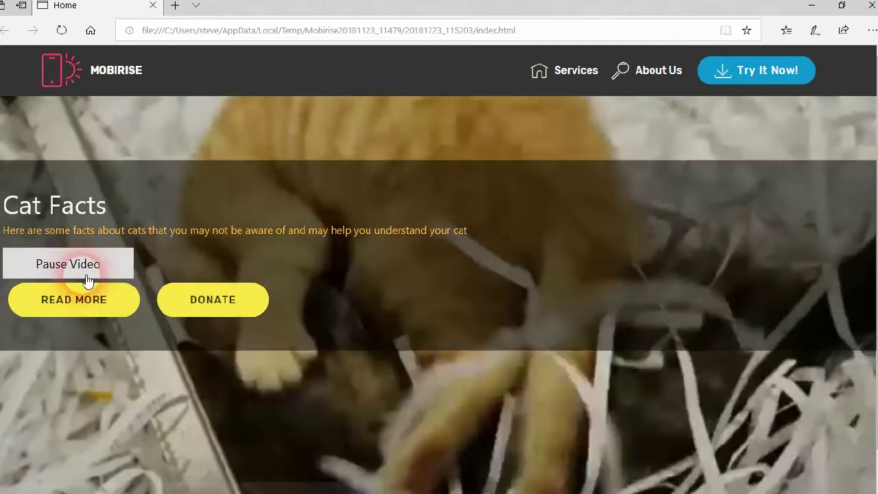
# Test the preview's Pause Video and Play Video buttons, then close the Edge window.
pyautogui.click(78, 271)
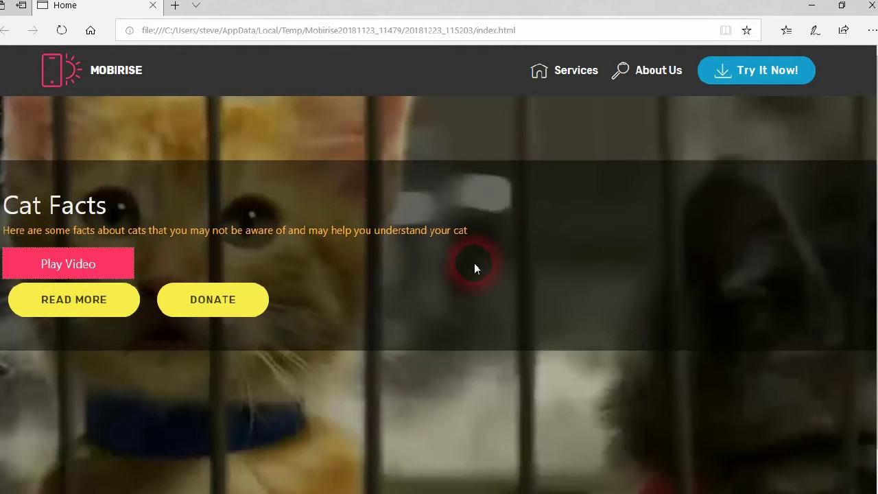
pyautogui.scroll(-1, 591, 358)
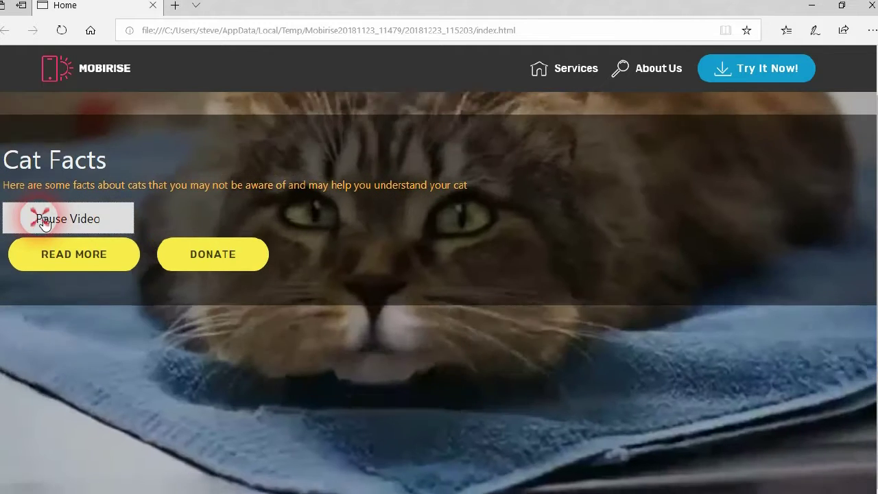
pyautogui.click(44, 224)
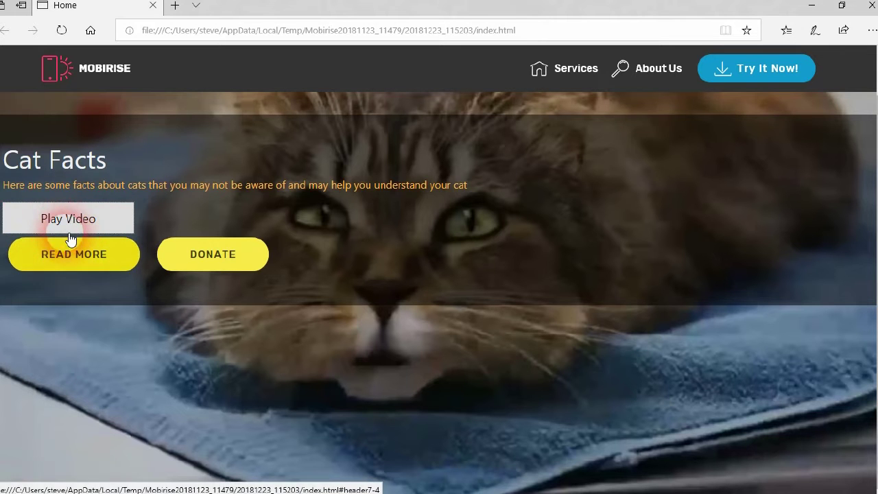
pyautogui.click(69, 220)
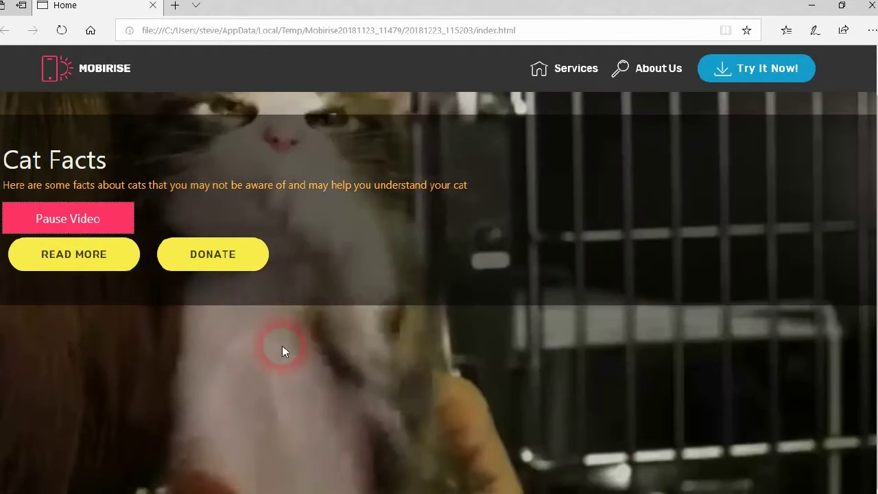
pyautogui.scroll(1, 521, 334)
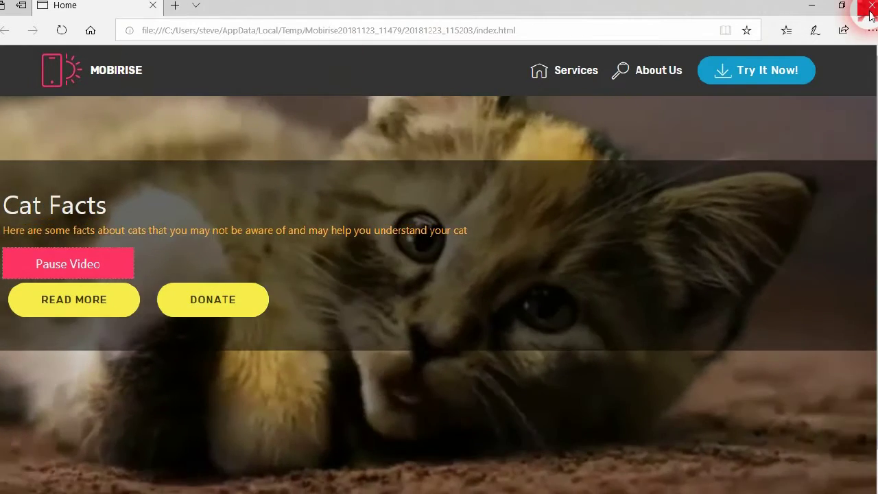
pyautogui.click(868, 7)
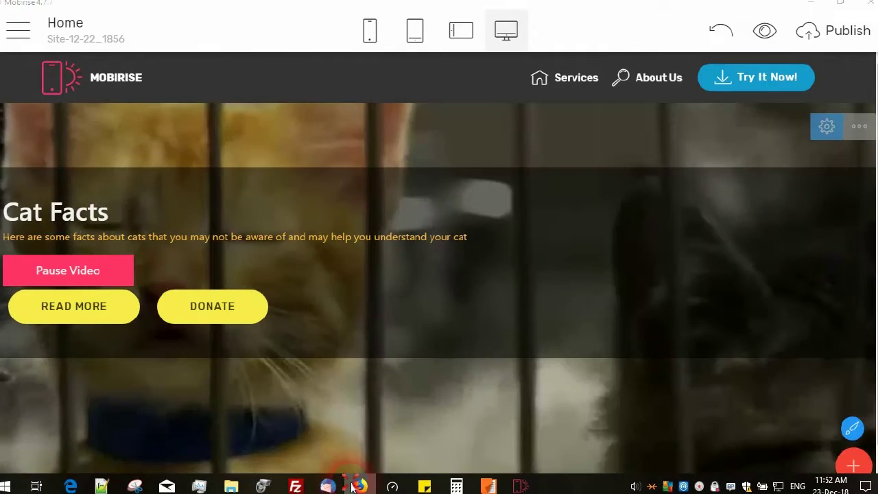
# In a new Firefox tab, open the naccra.info cat-facts home page.
pyautogui.click(359, 486)
pyautogui.click(146, 6)
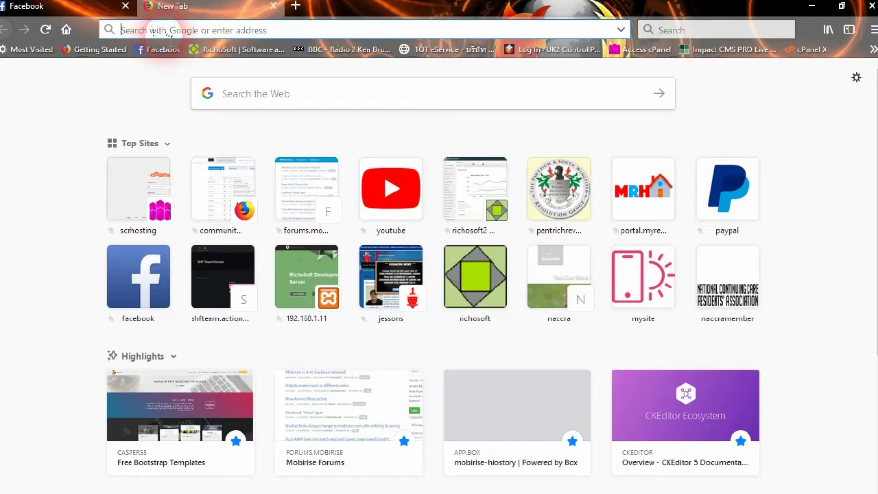
pyautogui.write('cat')
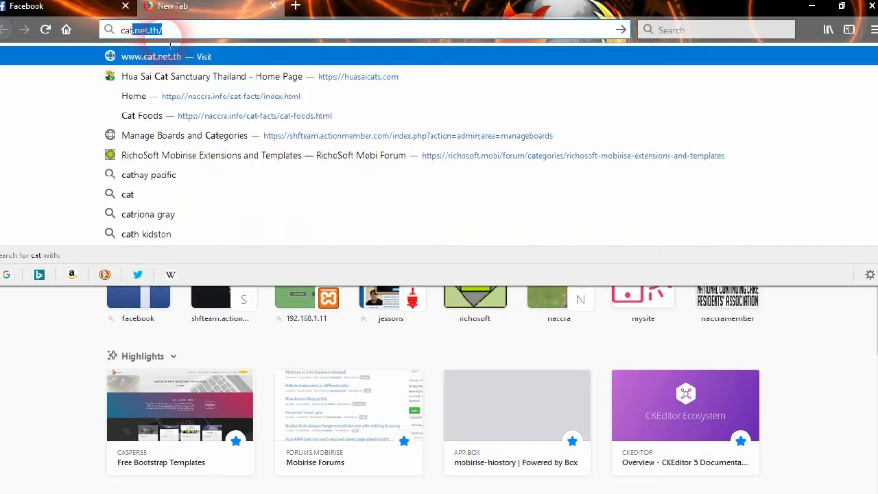
pyautogui.write('fa')
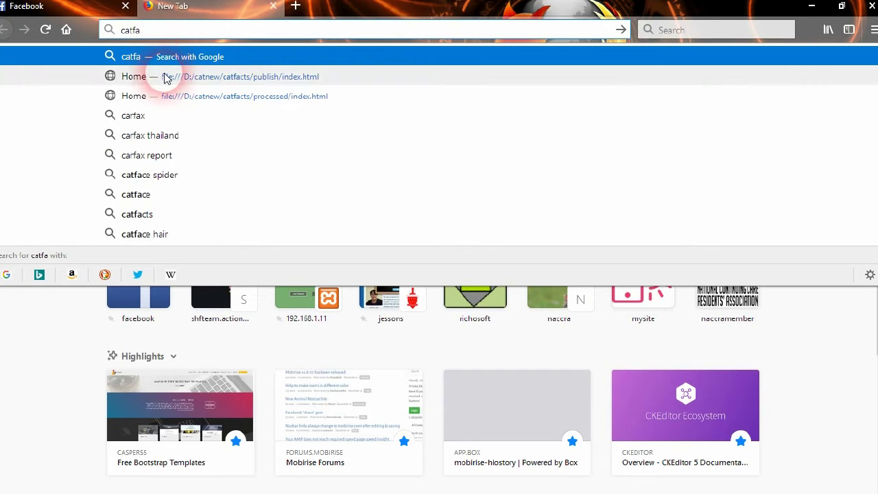
pyautogui.click(130, 31)
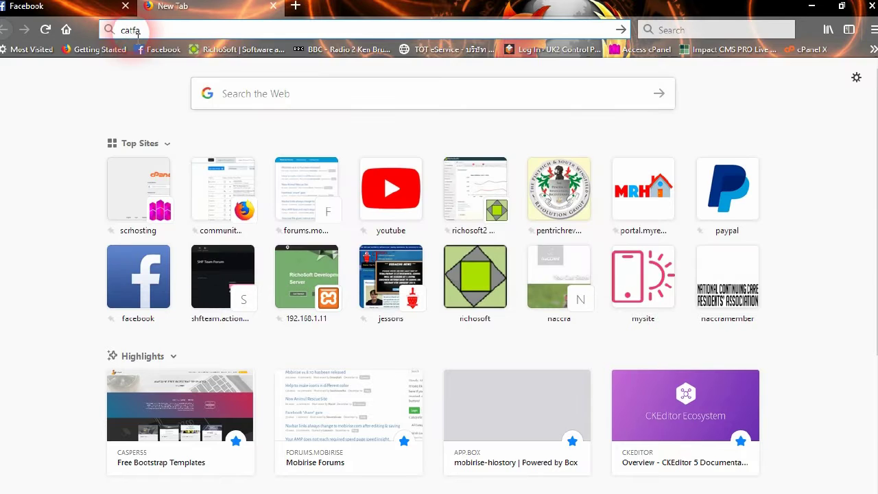
pyautogui.write('-')
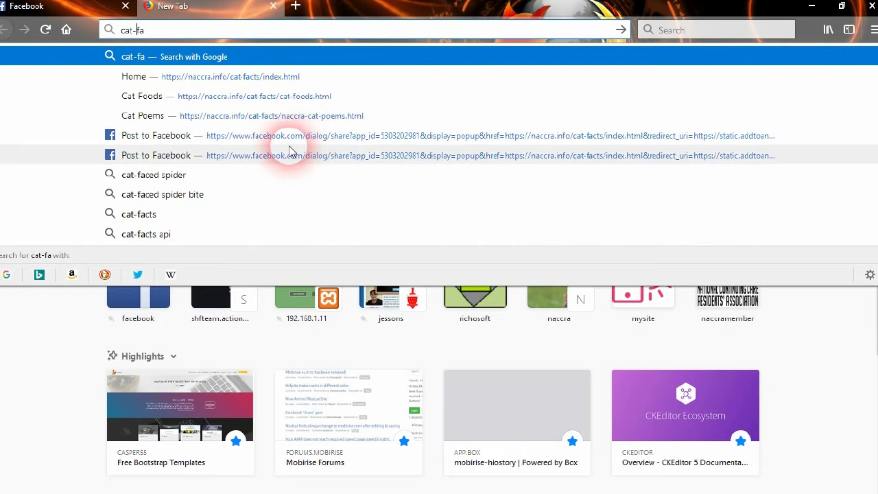
pyautogui.click(235, 78)
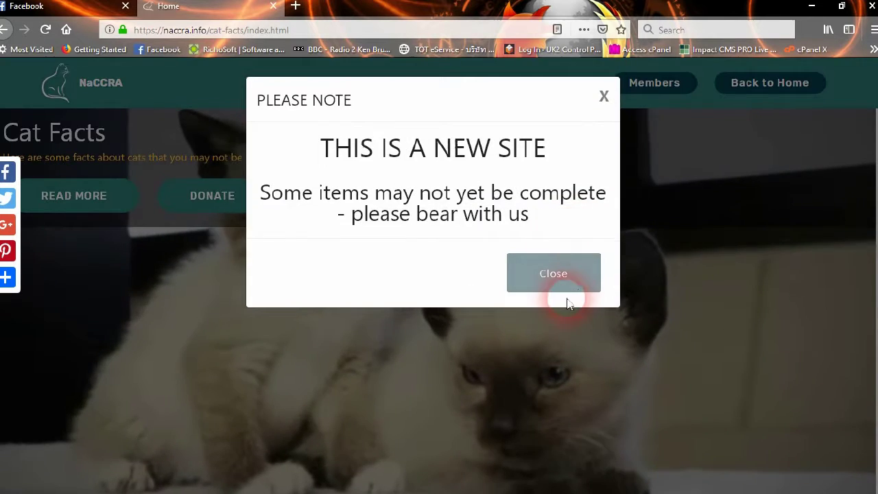
# Dismiss the notice, scroll through the page, and shrink the window to phone width.
pyautogui.click(560, 284)
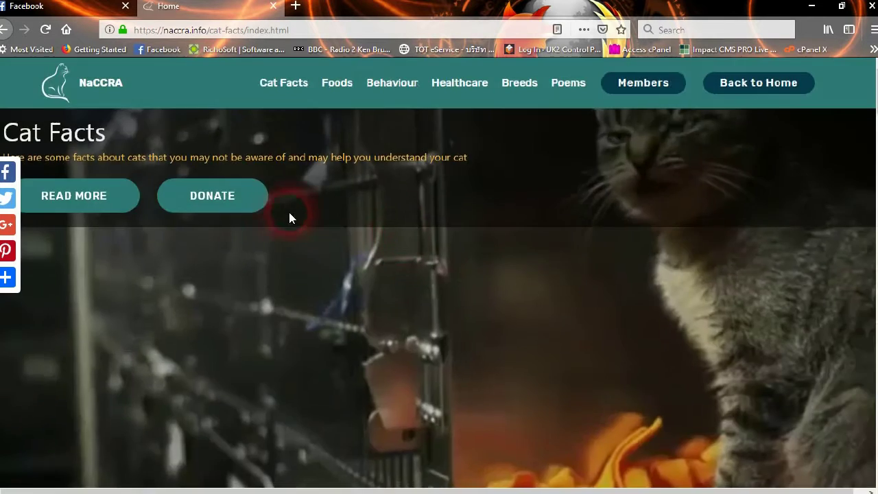
pyautogui.scroll(-5, 370, 236)
pyautogui.scroll(-8, 371, 237)
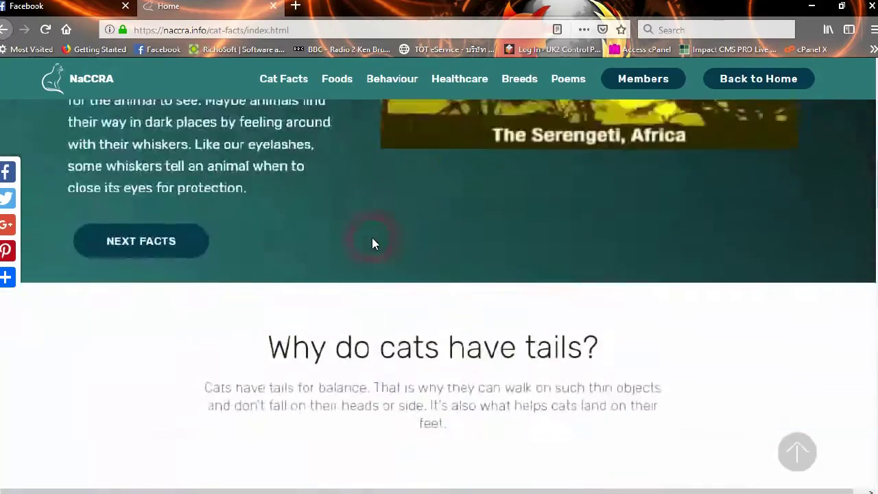
pyautogui.scroll(-10, 372, 240)
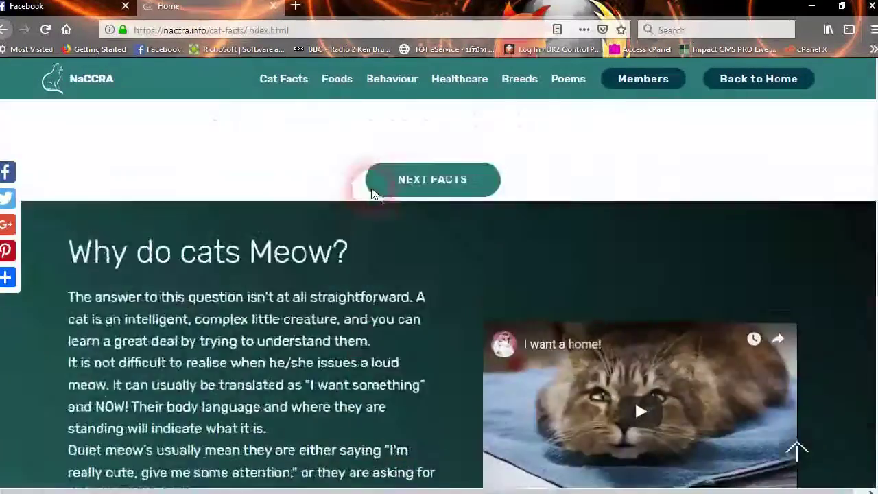
pyautogui.click(371, 192)
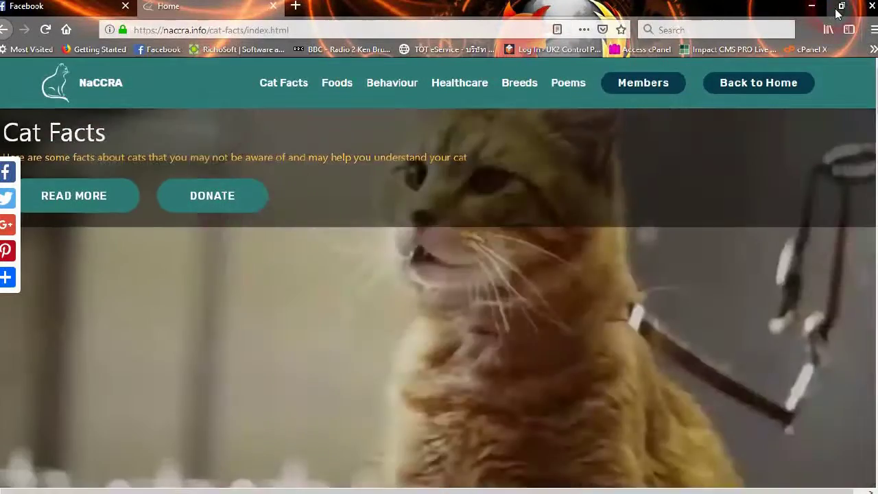
pyautogui.click(841, 5)
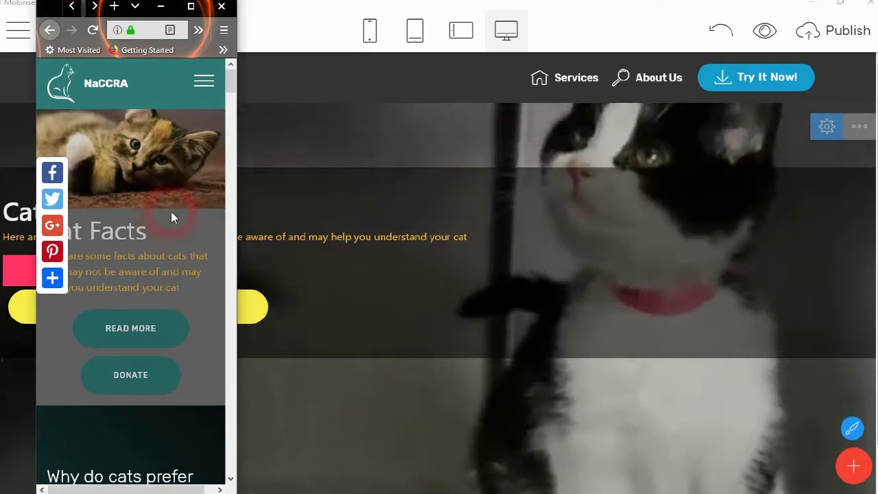
# Scroll through the phone-width Cat Facts page, then maximize the Firefox window.
pyautogui.scroll(-2, 192, 239)
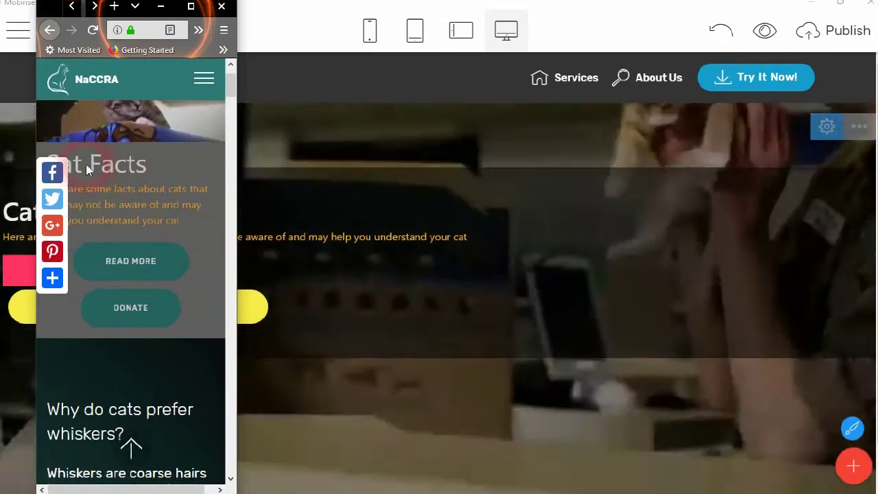
pyautogui.scroll(-3, 182, 285)
pyautogui.scroll(-20, 181, 289)
pyautogui.scroll(-8, 182, 291)
pyautogui.scroll(10, 180, 254)
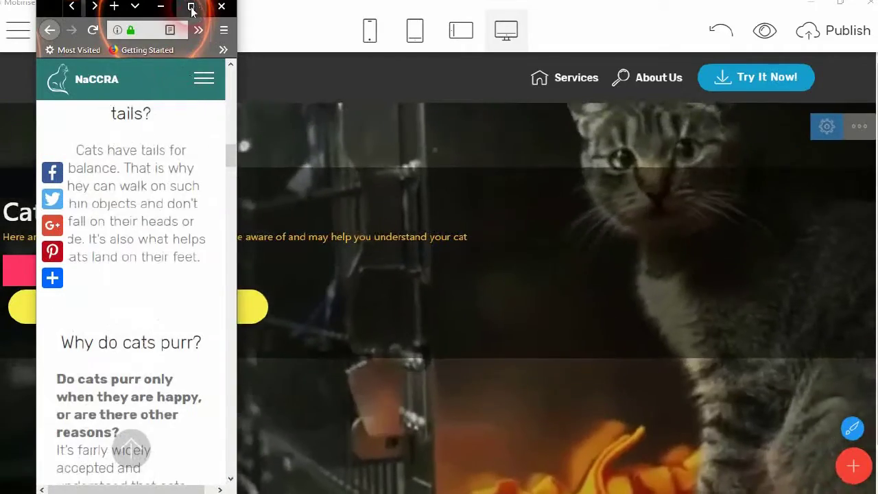
pyautogui.click(193, 6)
pyautogui.scroll(20, 233, 177)
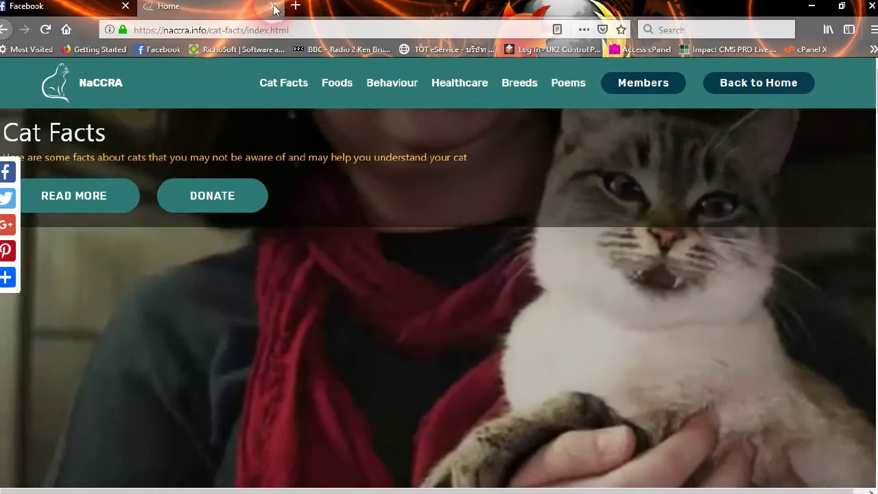
# Close the Cat Facts tab and switch Mobirise to editing Page 1 from the Pages menu.
pyautogui.click(274, 7)
pyautogui.moveTo(668, 491)
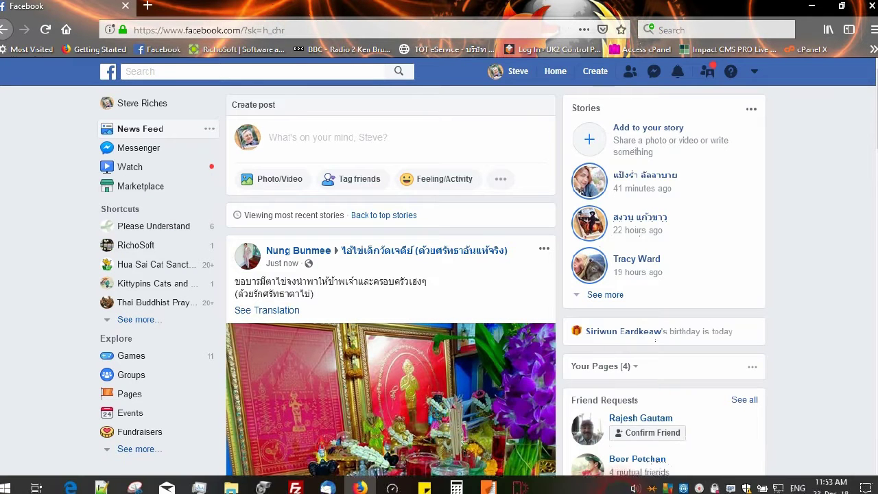
pyautogui.click(520, 486)
pyautogui.click(19, 30)
pyautogui.click(28, 74)
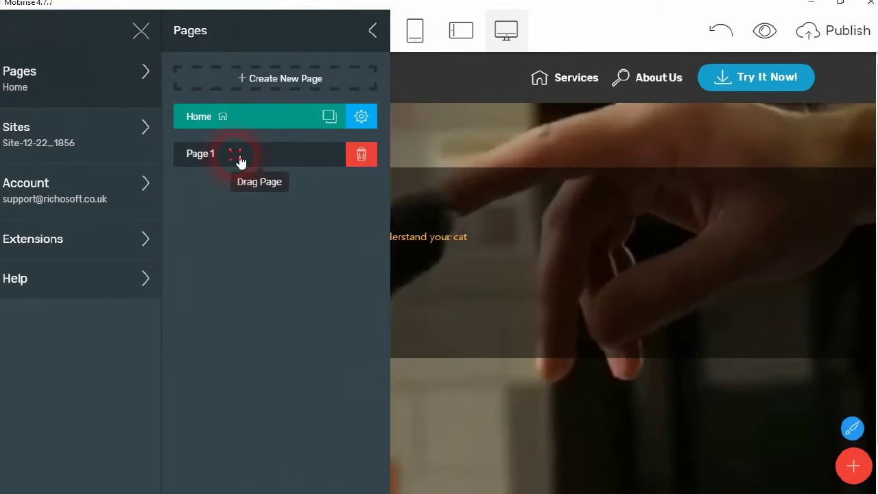
pyautogui.click(239, 161)
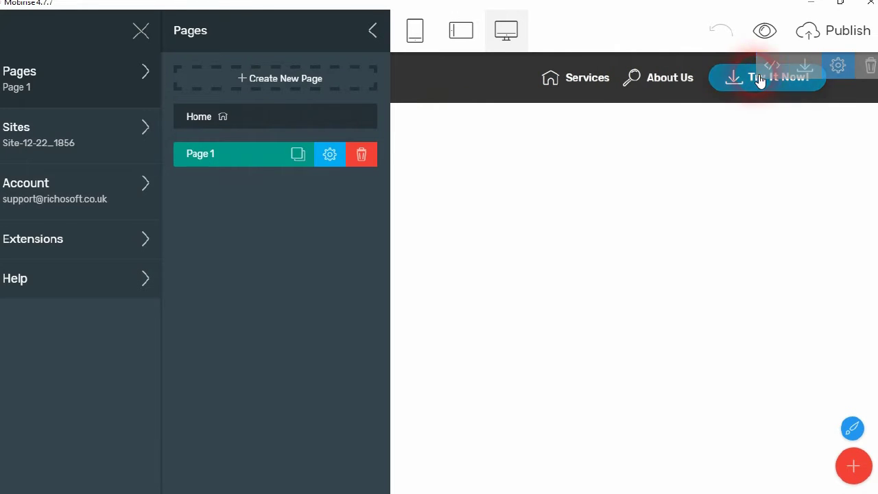
pyautogui.click(571, 42)
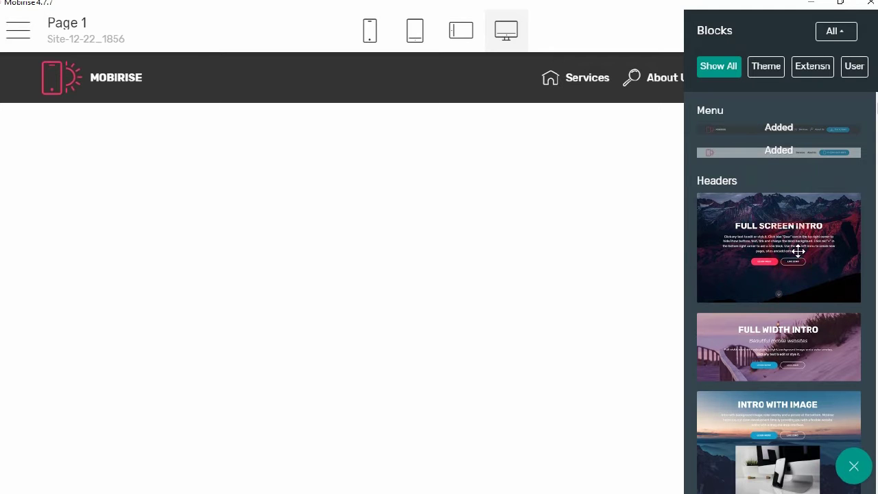
# Add a Full Screen Intro header to Page 1, select its HTML code, and open File Explorer.
pyautogui.moveTo(809, 248); pyautogui.dragTo(407, 198)
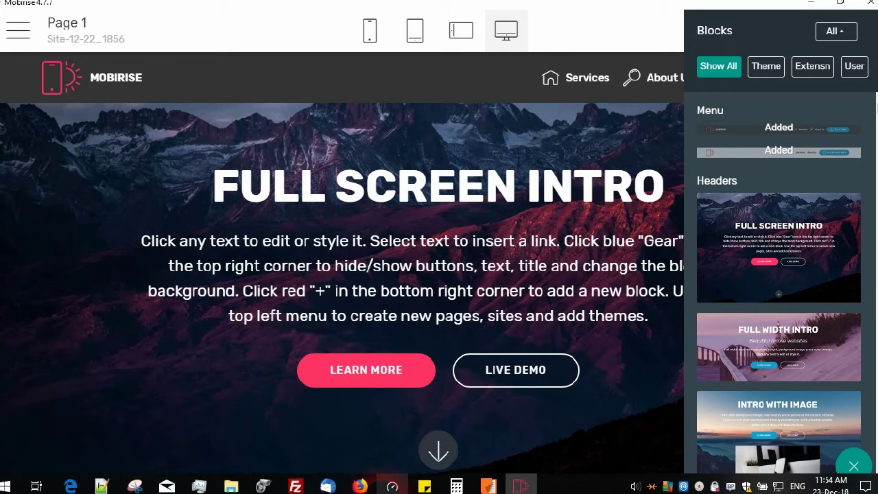
pyautogui.tripleClick(504, 291)
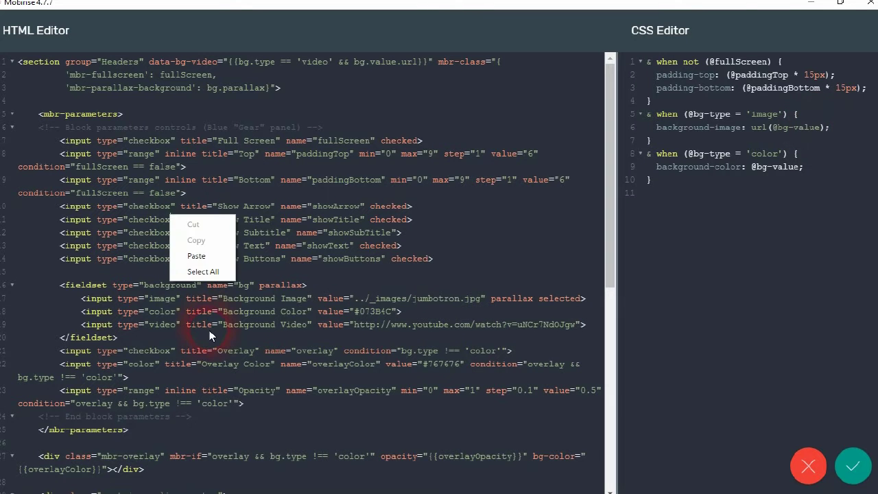
pyautogui.hotkey('ctrl', 'a')
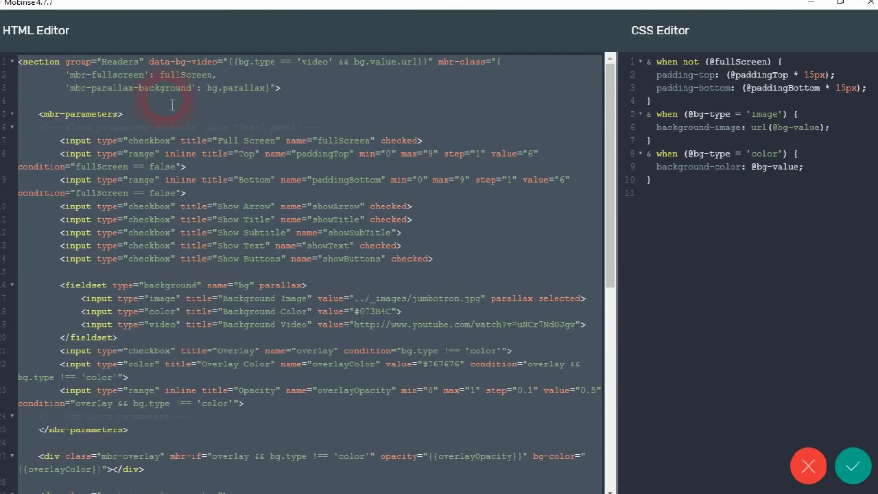
pyautogui.moveTo(327, 483)
pyautogui.click(231, 485)
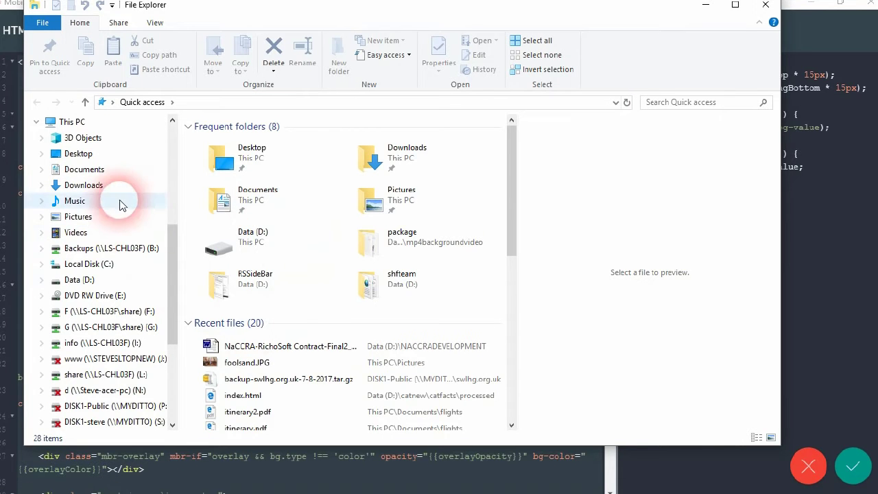
# Open HTML-CODE-TO-PASTE-TO-BLOCK.txt from D:\mp4backgroundvideo\package in Notepad.
pyautogui.click(96, 282)
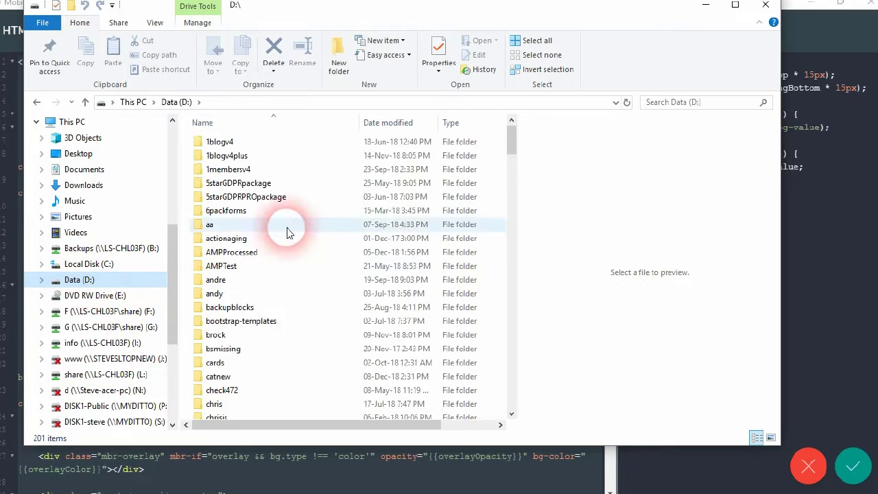
pyautogui.scroll(-15, 280, 249)
pyautogui.scroll(-4, 278, 249)
pyautogui.scroll(1, 276, 249)
pyautogui.scroll(2, 237, 201)
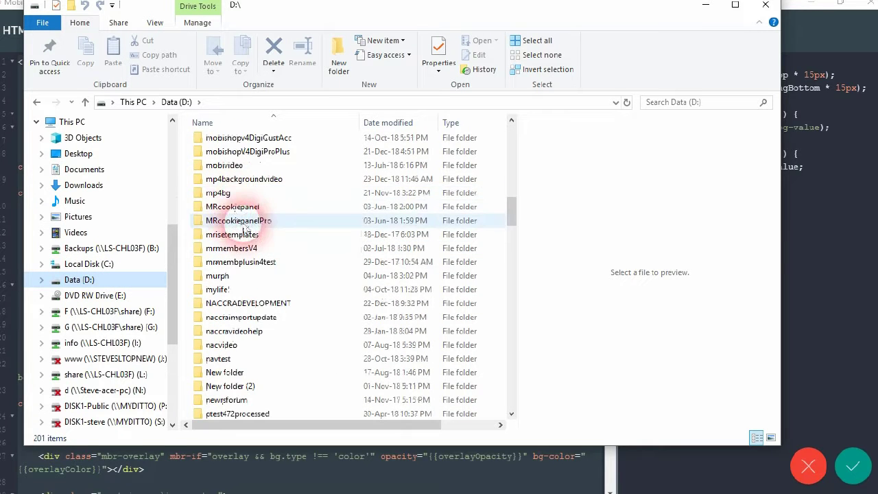
pyautogui.doubleClick(238, 179)
pyautogui.doubleClick(231, 144)
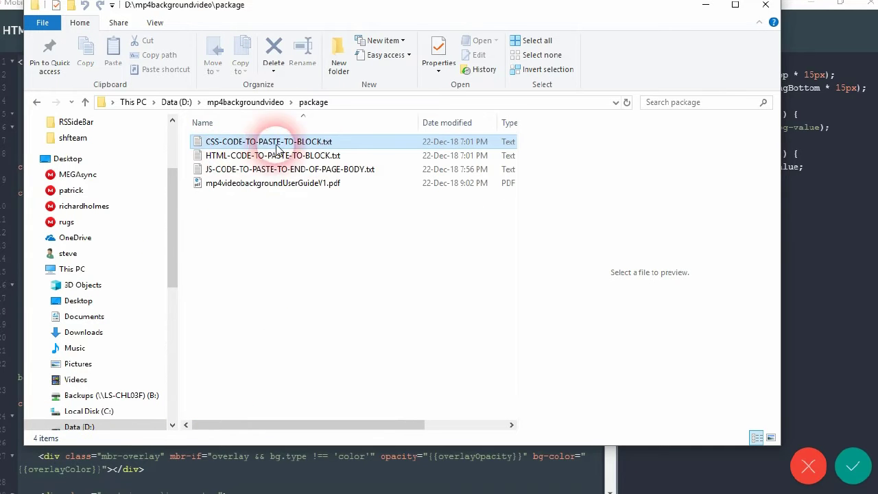
pyautogui.click(217, 146)
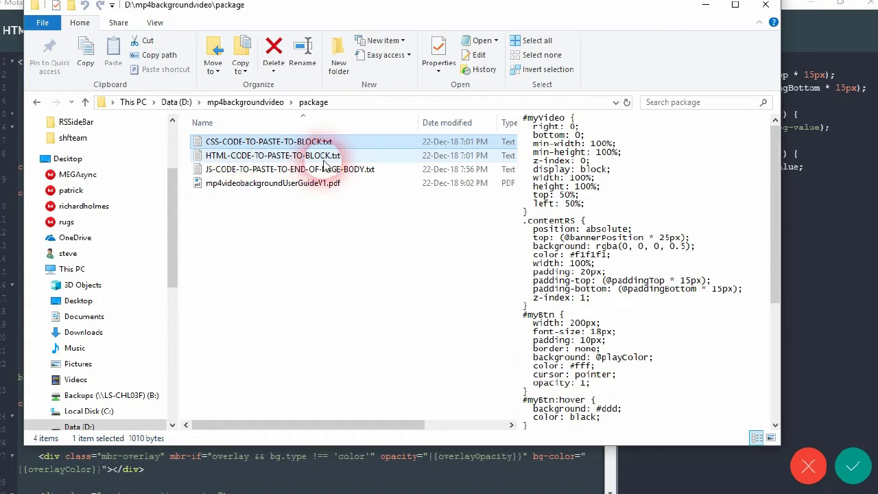
pyautogui.doubleClick(248, 159)
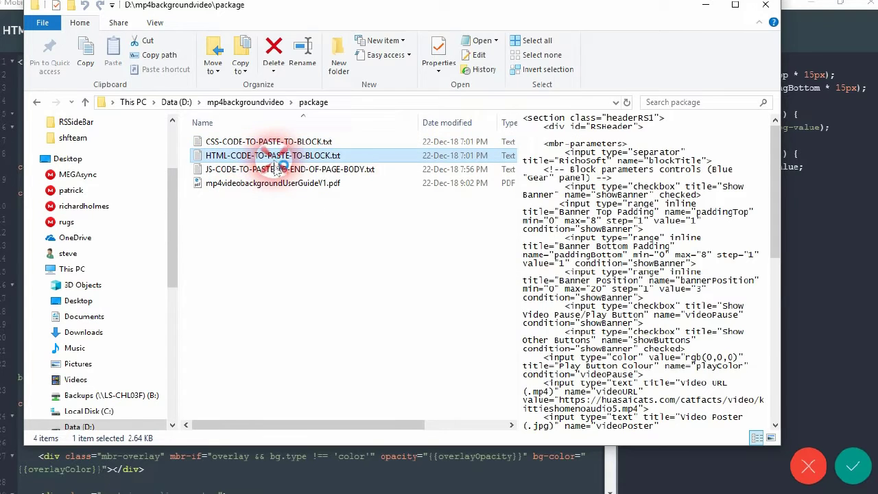
# Select and copy the file's entire HTML code, then return to Mobirise's code editor.
pyautogui.rightClick(275, 165)
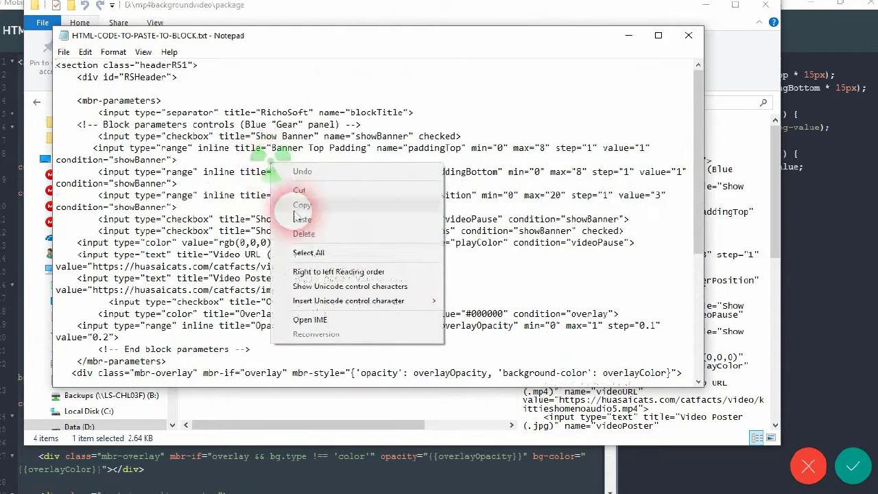
pyautogui.click(327, 253)
pyautogui.rightClick(330, 251)
pyautogui.click(381, 305)
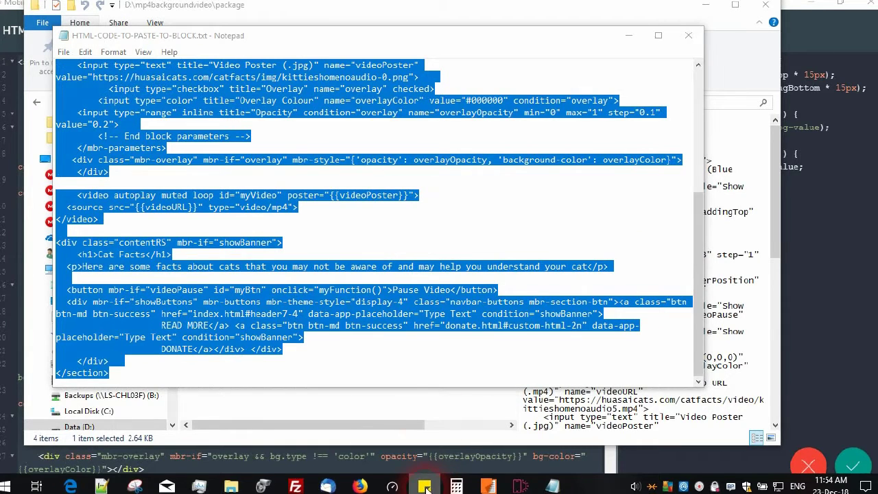
pyautogui.click(822, 38)
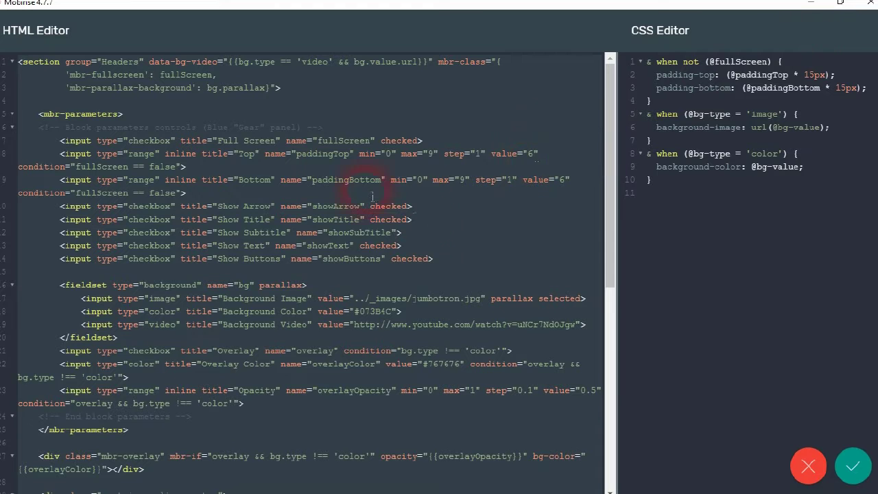
# Replace the header block's HTML with the copied package code.
pyautogui.click(332, 183)
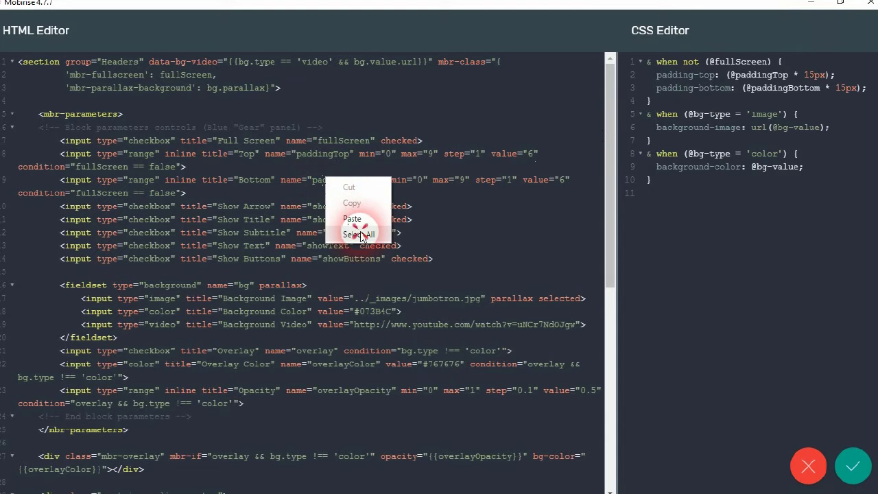
pyautogui.click(354, 181)
pyautogui.hotkey('ctrl', 'a')
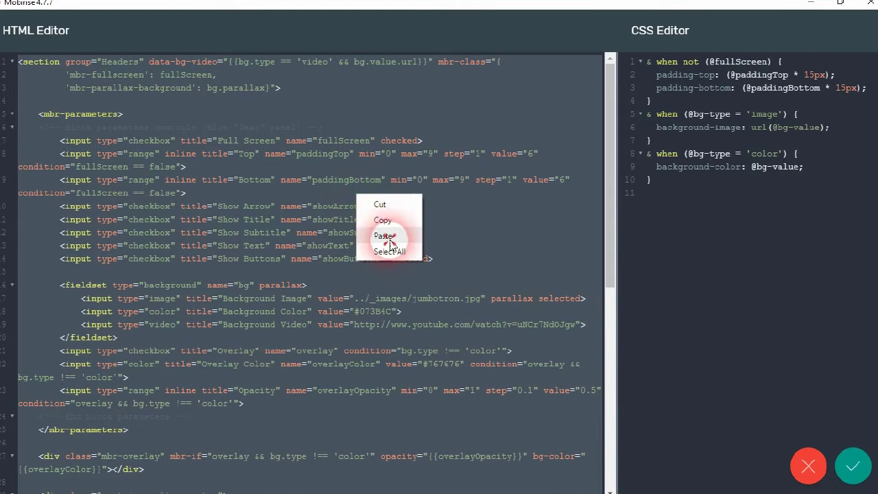
pyautogui.hotkey('ctrl', 'v')
pyautogui.click(92, 140)
pyautogui.click(475, 455)
# Open the package's CSS code file in Notepad and copy all of it.
pyautogui.click(738, 210)
pyautogui.moveTo(607, 491)
pyautogui.click(231, 486)
pyautogui.click(275, 142)
pyautogui.doubleClick(280, 144)
pyautogui.rightClick(287, 211)
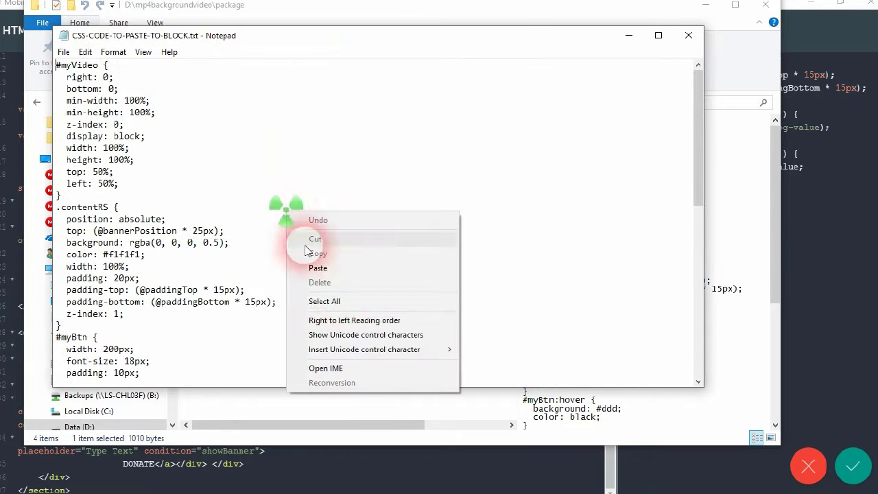
pyautogui.click(346, 302)
pyautogui.rightClick(339, 268)
pyautogui.click(370, 310)
# Replace the block's existing CSS with the copied stylesheet.
pyautogui.click(780, 239)
pyautogui.click(825, 215)
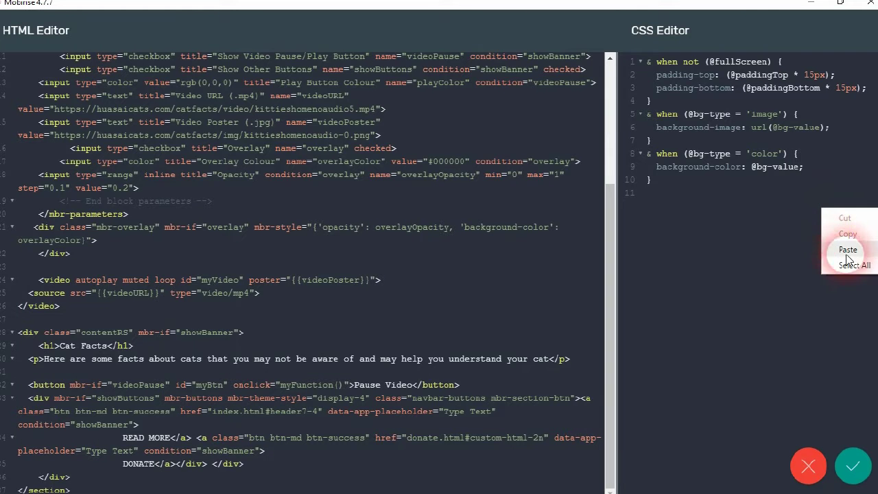
pyautogui.hotkey('ctrl', 'a')
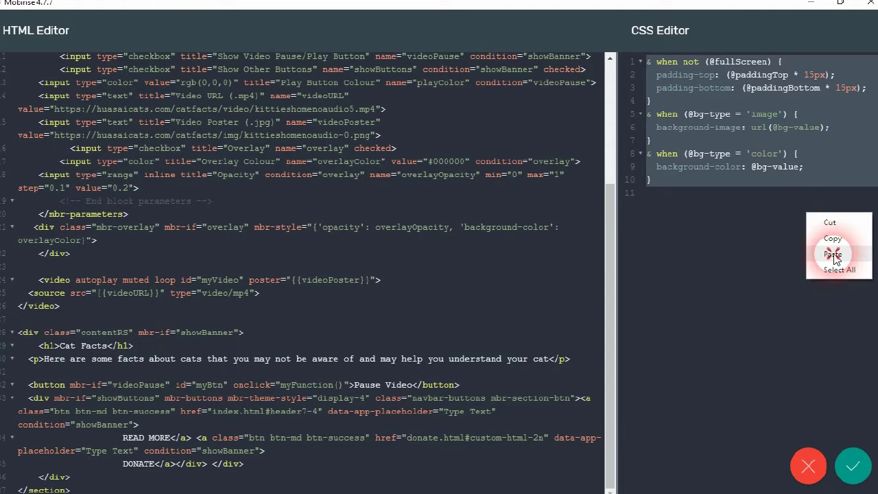
pyautogui.hotkey('ctrl', 'v')
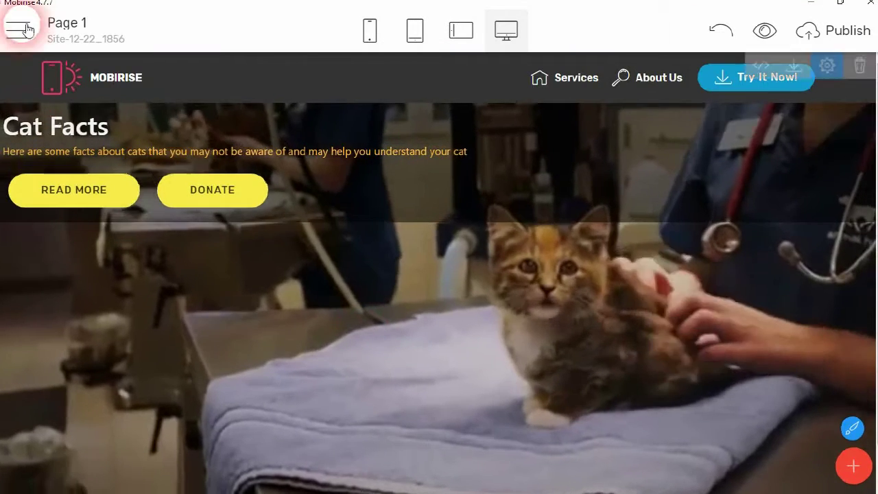
# Open Page 1's page settings and go to the End of body code field.
pyautogui.click(16, 30)
pyautogui.click(28, 85)
pyautogui.click(332, 158)
pyautogui.scroll(-3, 497, 343)
pyautogui.click(495, 287)
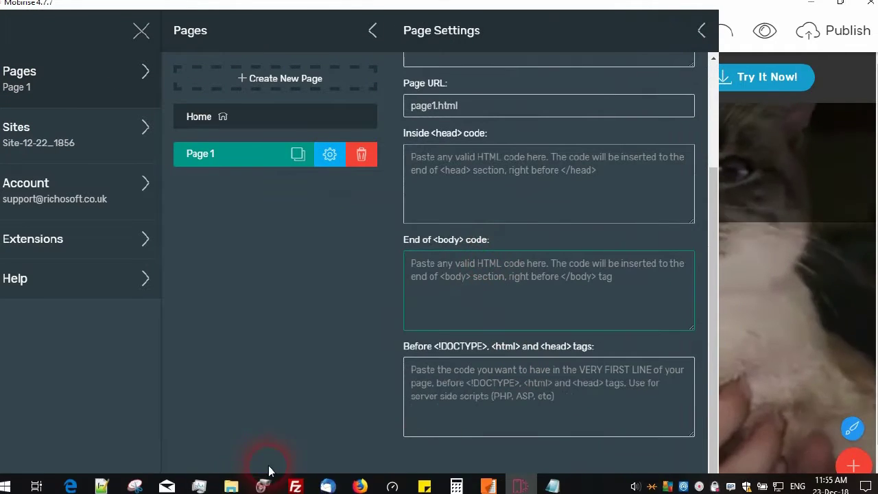
# Copy the pause/play script from JS-CODE-TO-PASTE-TO-END-OF-PAGE-BODY.txt in Notepad.
pyautogui.click(231, 485)
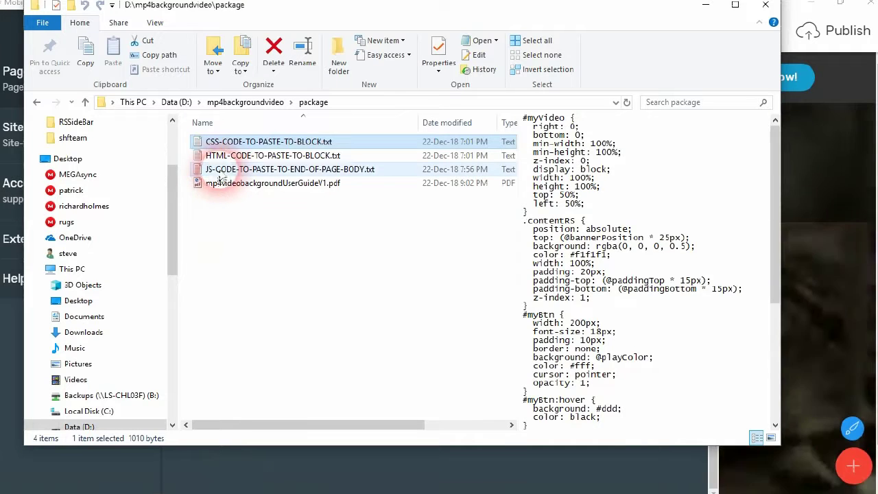
pyautogui.click(218, 169)
pyautogui.doubleClick(221, 175)
pyautogui.moveTo(127, 212); pyautogui.dragTo(56, 65)
pyautogui.rightClick(140, 88)
pyautogui.click(172, 129)
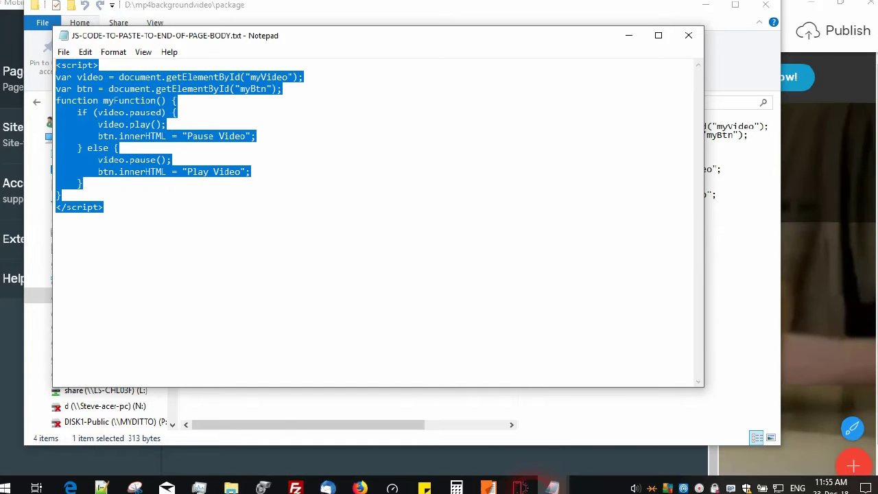
# Paste the script into End of body code and save the page settings.
pyautogui.click(538, 453)
pyautogui.rightClick(456, 263)
pyautogui.click(486, 309)
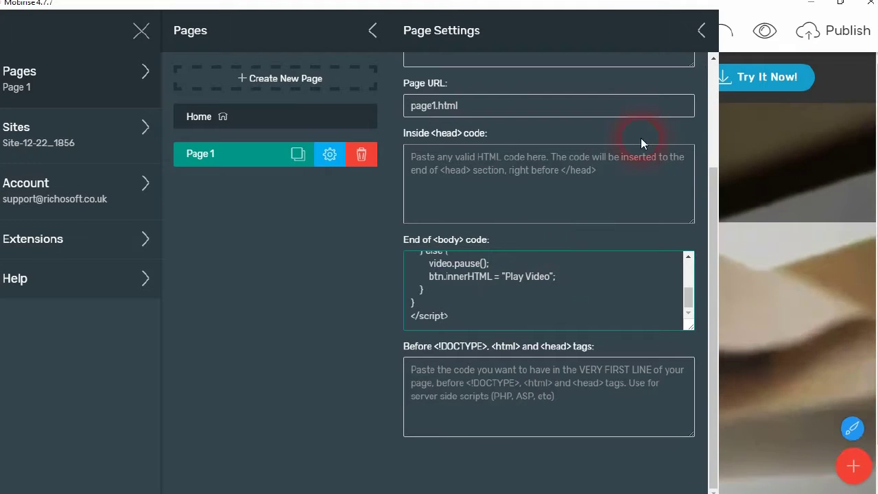
pyautogui.click(698, 34)
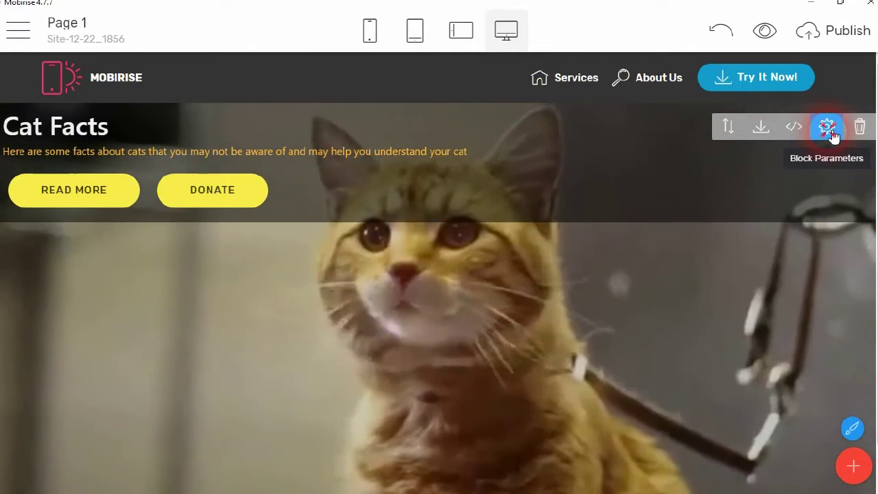
# Open the Cat Facts header block's Block Parameters panel.
pyautogui.click(827, 131)
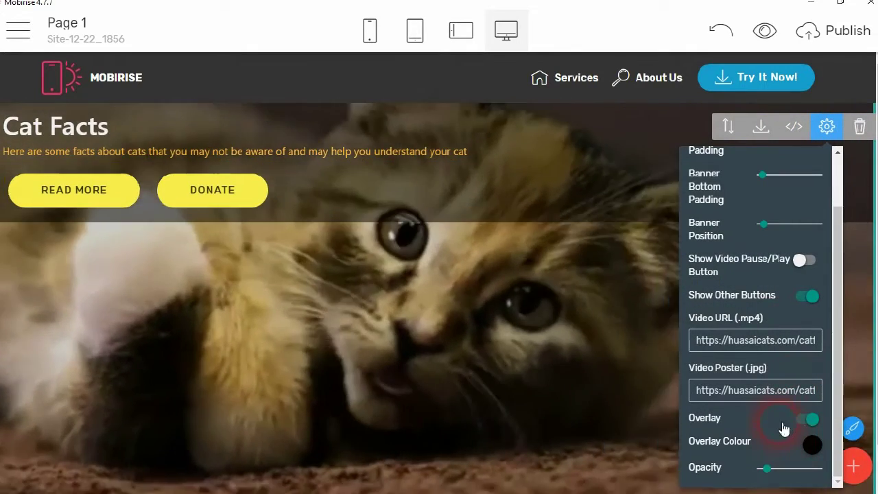
# Toggle Show Video Pause/Play Button on and back off, then drag Banner Position right to lower the banner.
pyautogui.scroll(2, 779, 419)
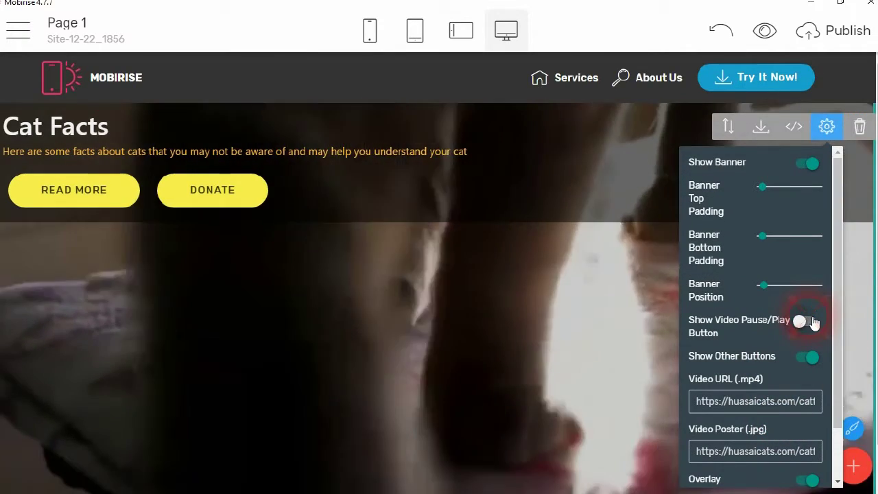
pyautogui.click(810, 322)
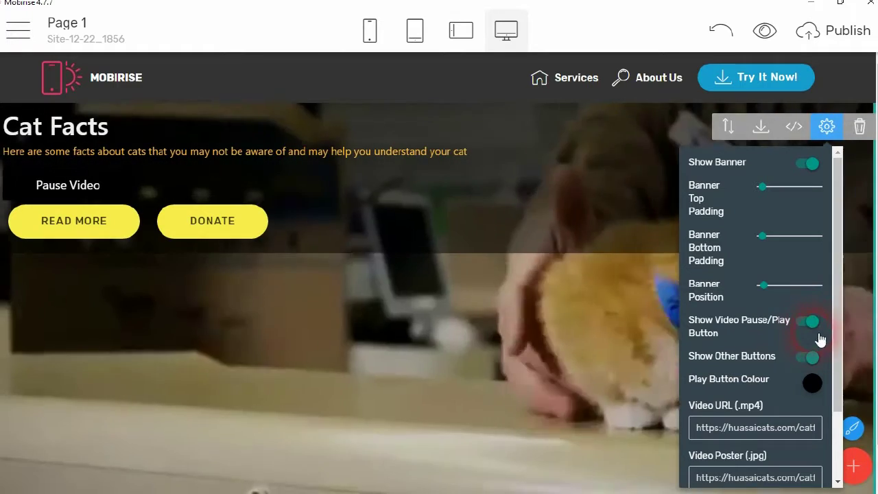
pyautogui.click(811, 321)
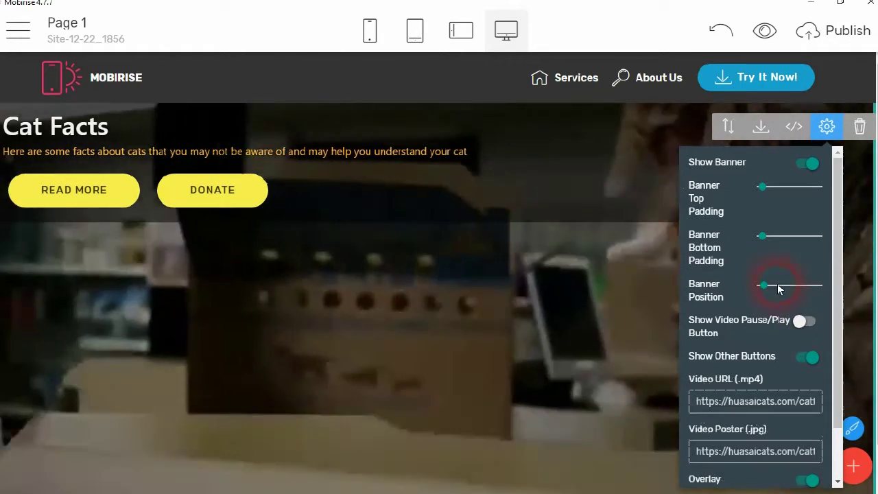
pyautogui.moveTo(777, 285)
pyautogui.mouseDown()
pyautogui.moveTo(816, 284)
pyautogui.moveTo(745, 275)
pyautogui.moveTo(740, 284)
pyautogui.moveTo(387, 297)
pyautogui.moveTo(774, 285)
pyautogui.mouseUp()
pyautogui.moveTo(767, 288)
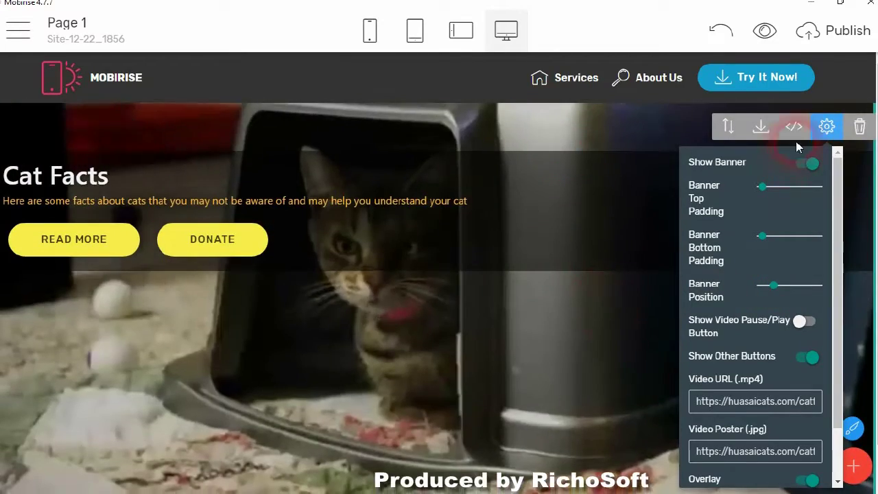